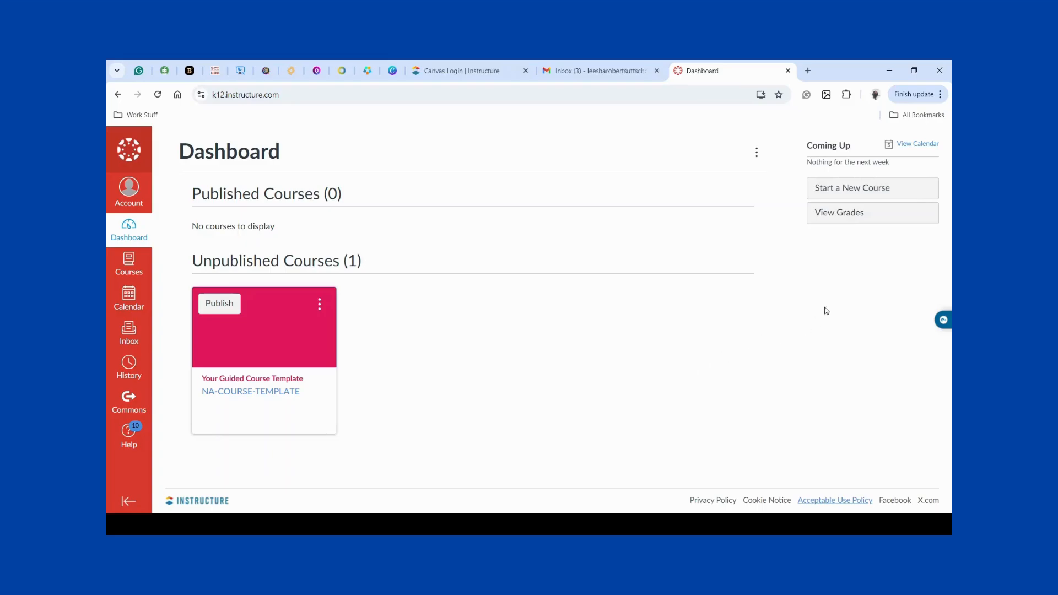
Step: Create a new course named "Teachers Professional Development Workshop 1"
left_click(858, 194)
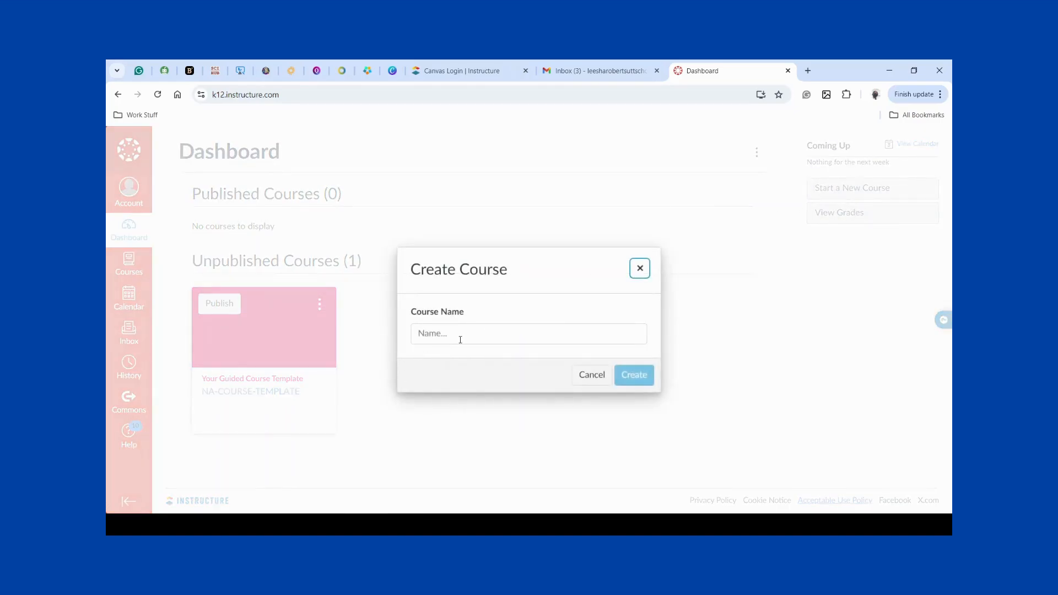
left_click(458, 336)
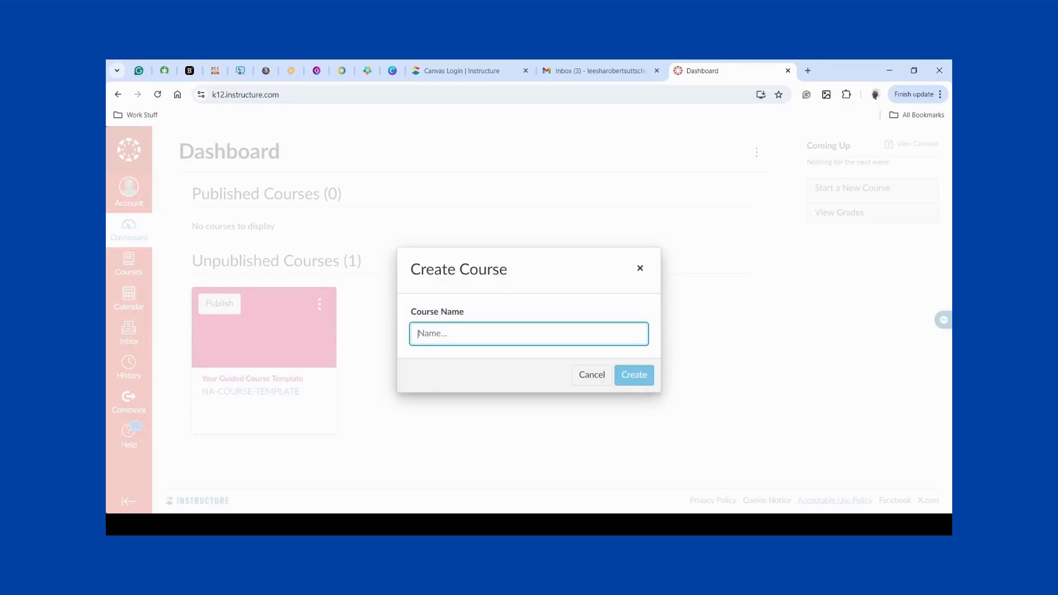
type("Teachers ")
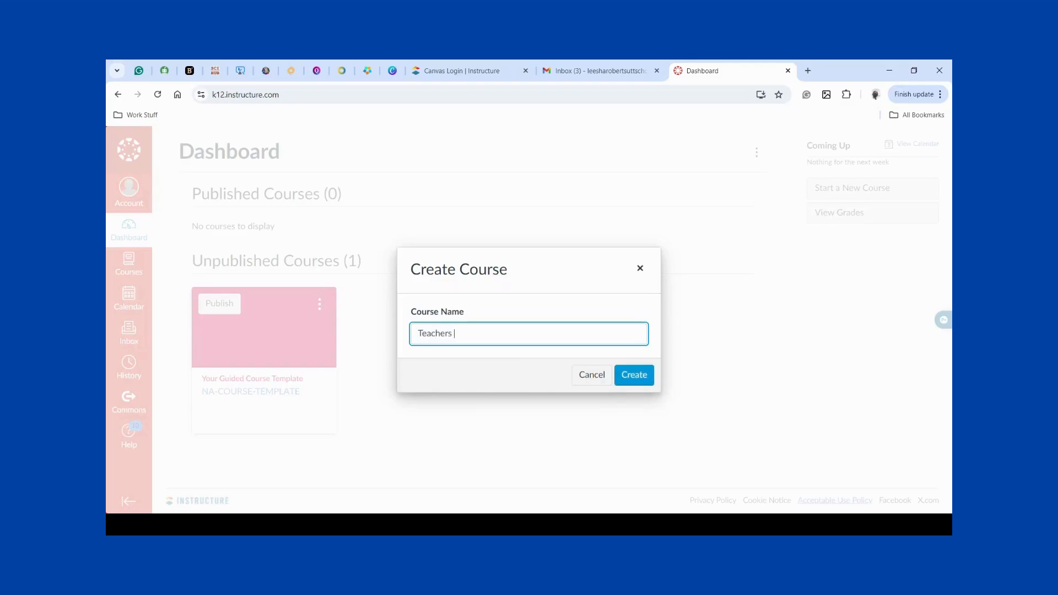
type("Professional Developmen")
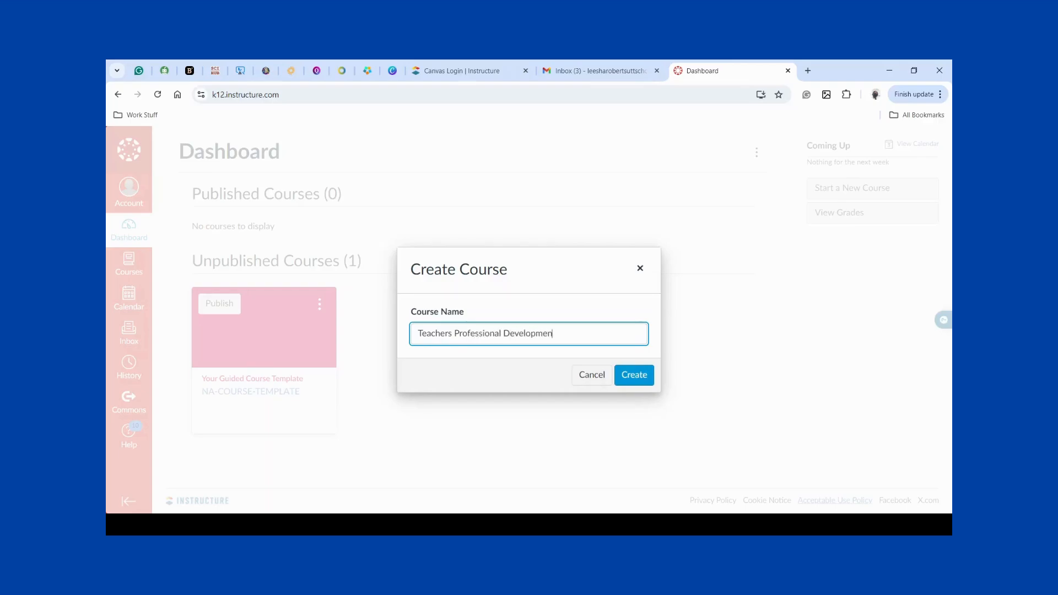
type("t Workshop 1")
left_click(640, 381)
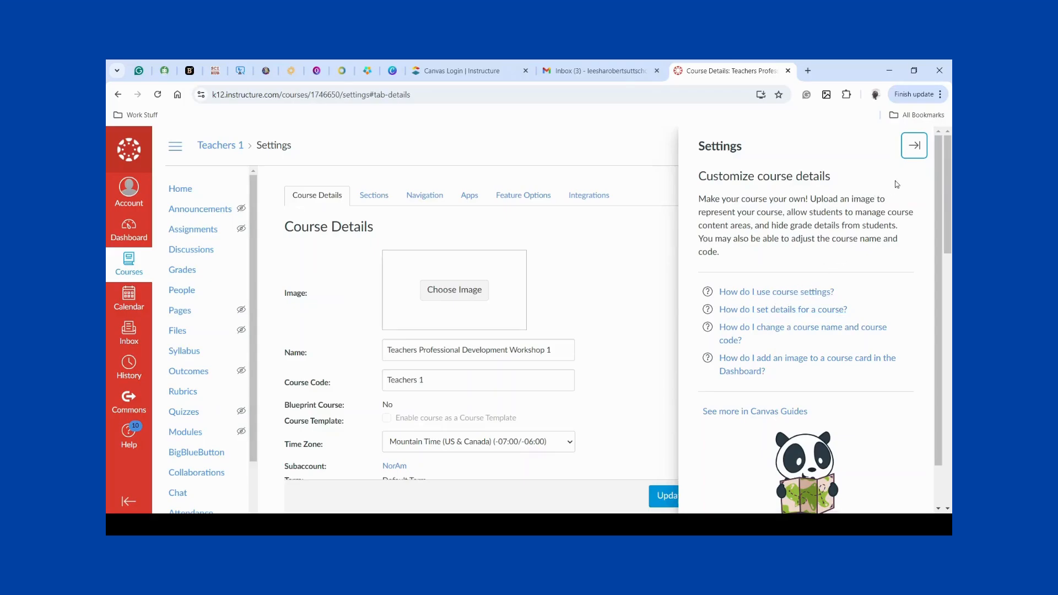
Step: Dismiss the settings help and change the course code to PD2024_1
left_click(915, 149)
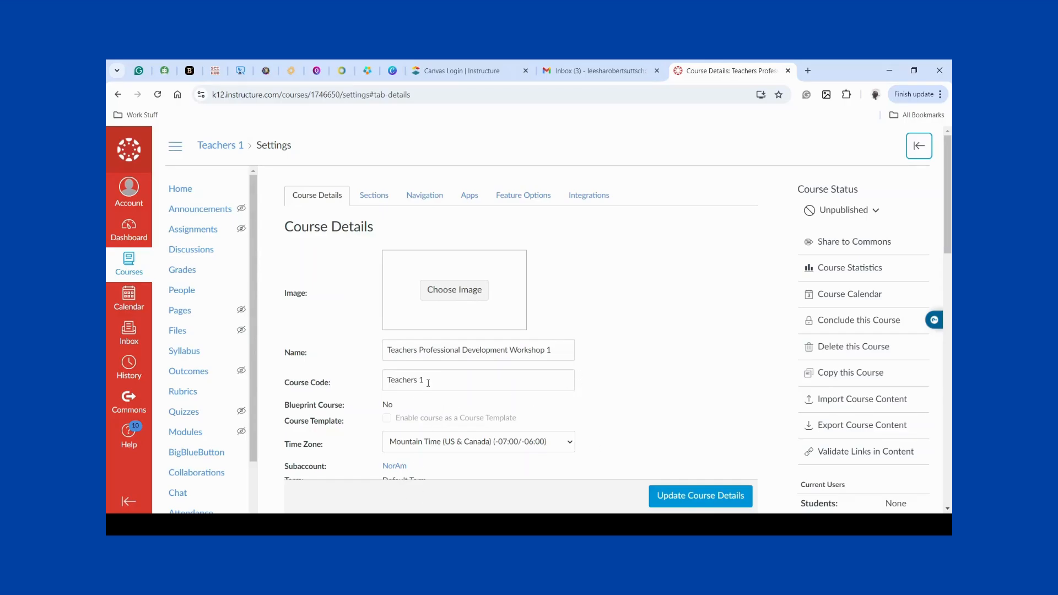
scroll(428, 383, "down", 3)
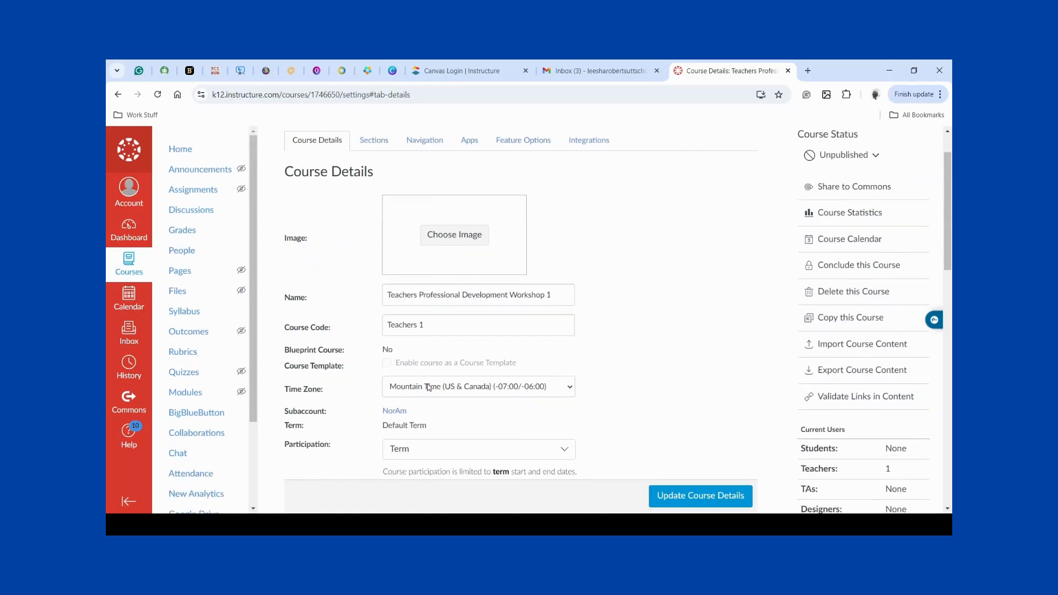
scroll(428, 388, "up", 3)
left_click_drag(437, 328, 380, 340)
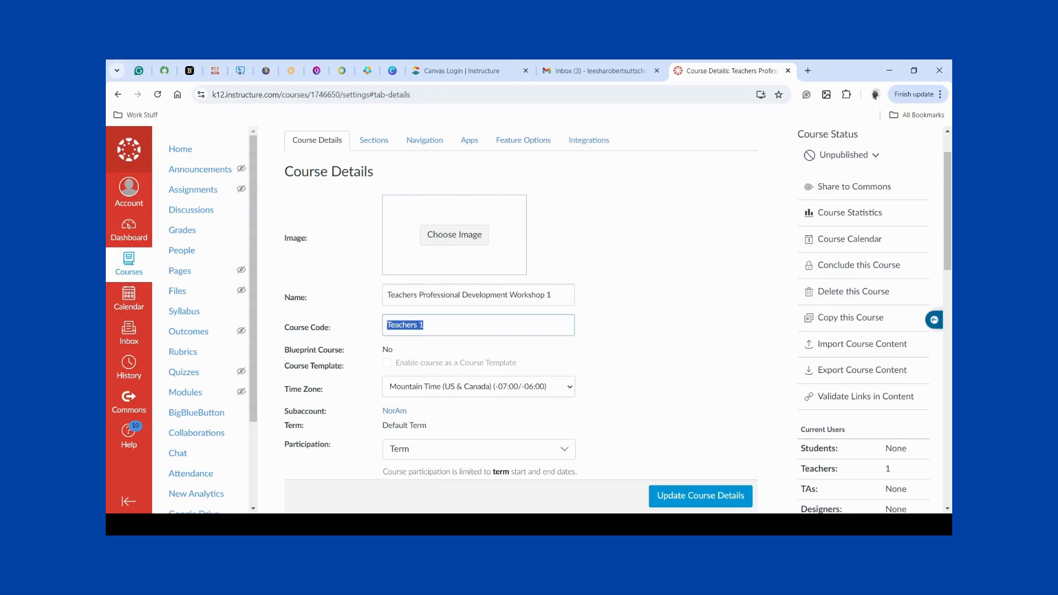
type("P")
type("d")
type("D")
type("20")
type("2")
type("4")
type("_1")
Step: Set participation to Course and the course start date to September 26, 2024
scroll(465, 408, "down", 2)
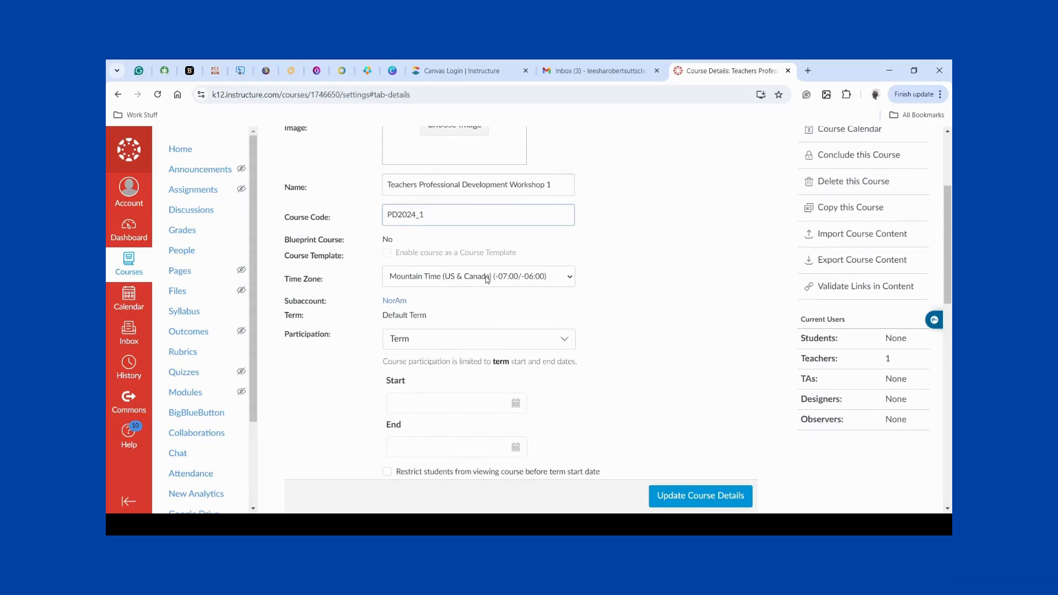
left_click(463, 344)
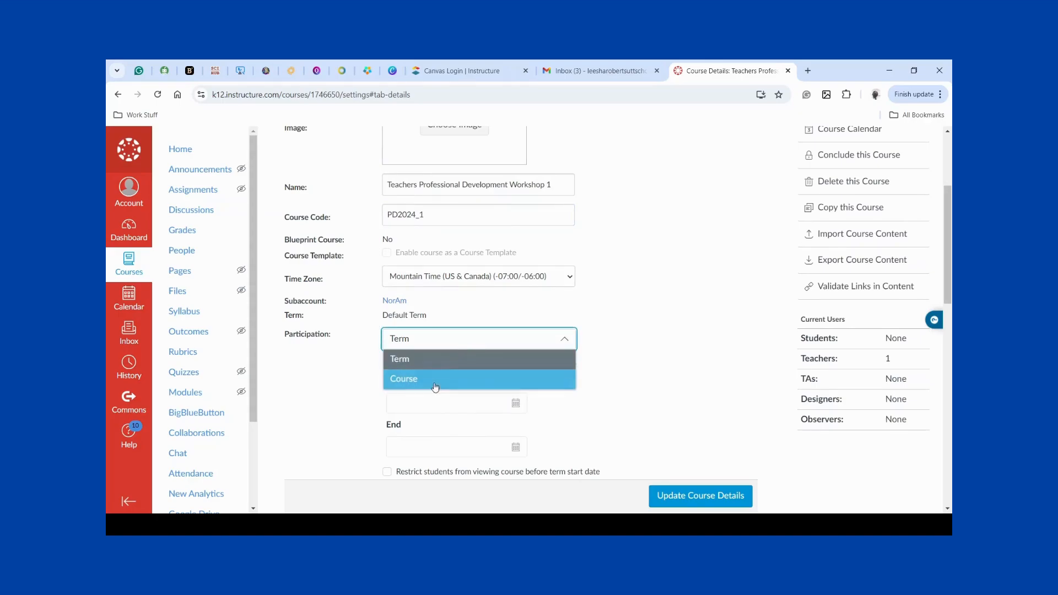
left_click(437, 380)
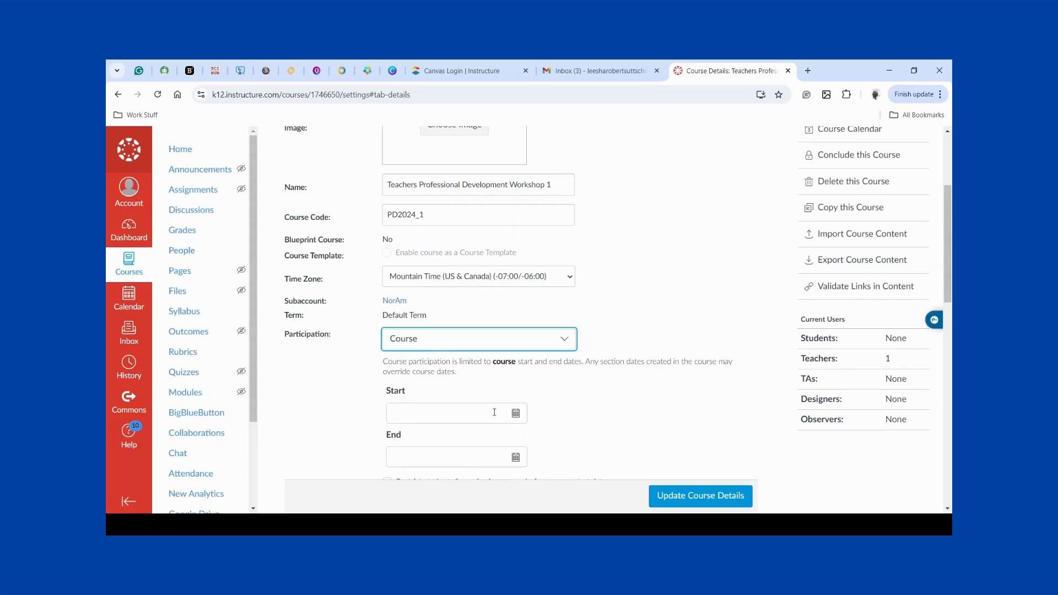
left_click(516, 414)
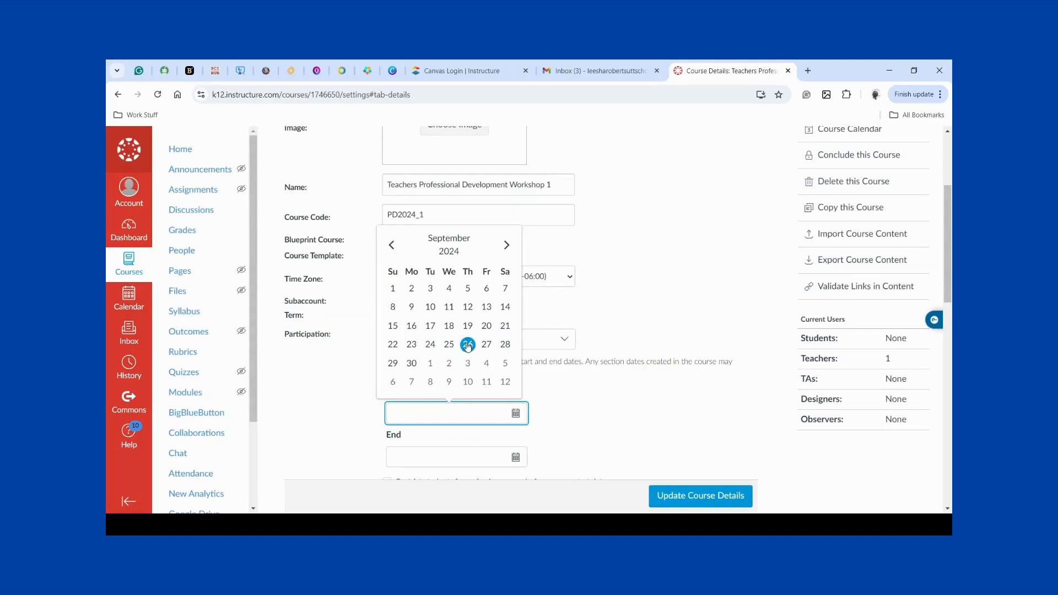
left_click(468, 345)
Step: Set the course end date to November 29, 2024, and restrict students from viewing the course before its start and after its end
scroll(546, 430, "down", 4)
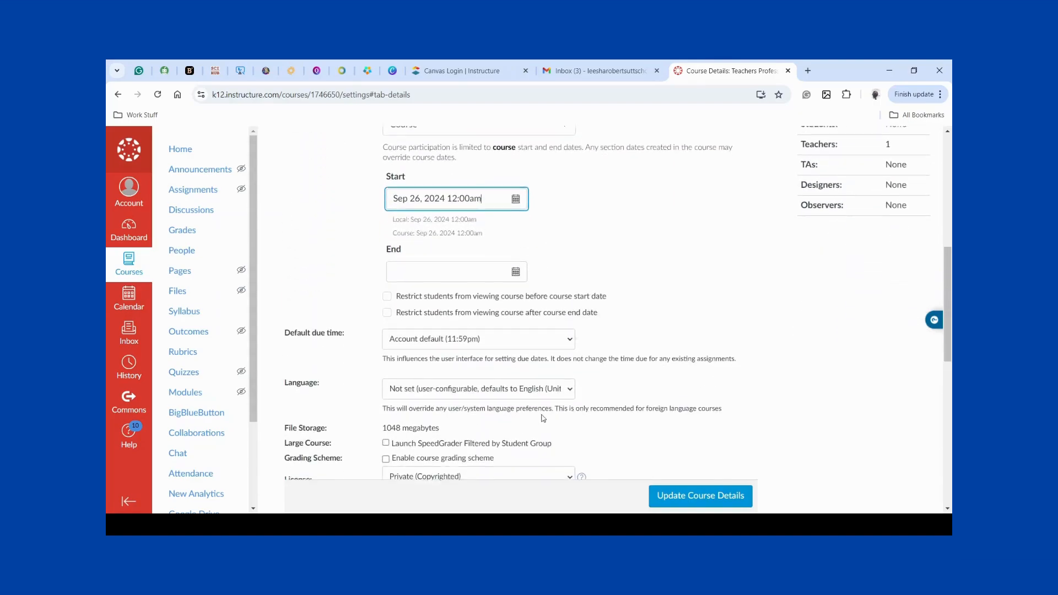
left_click(516, 267)
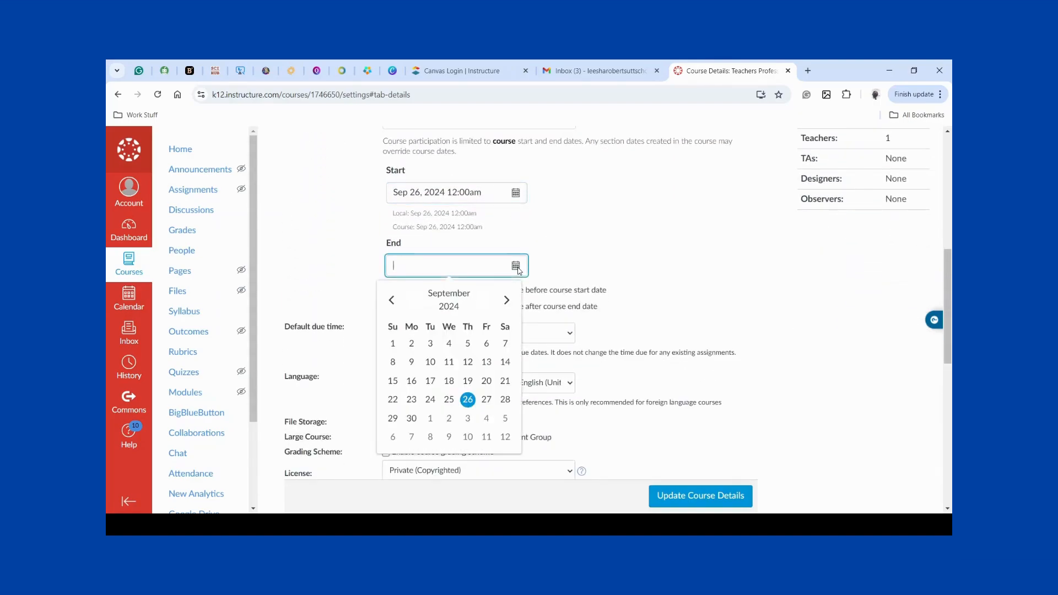
left_click(505, 301)
left_click(505, 301)
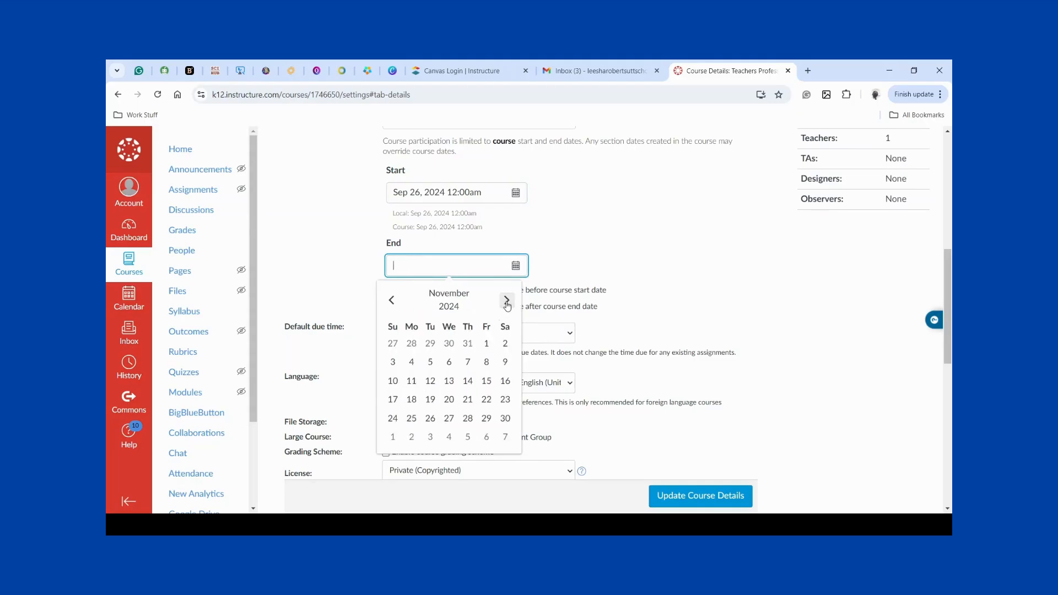
left_click(486, 417)
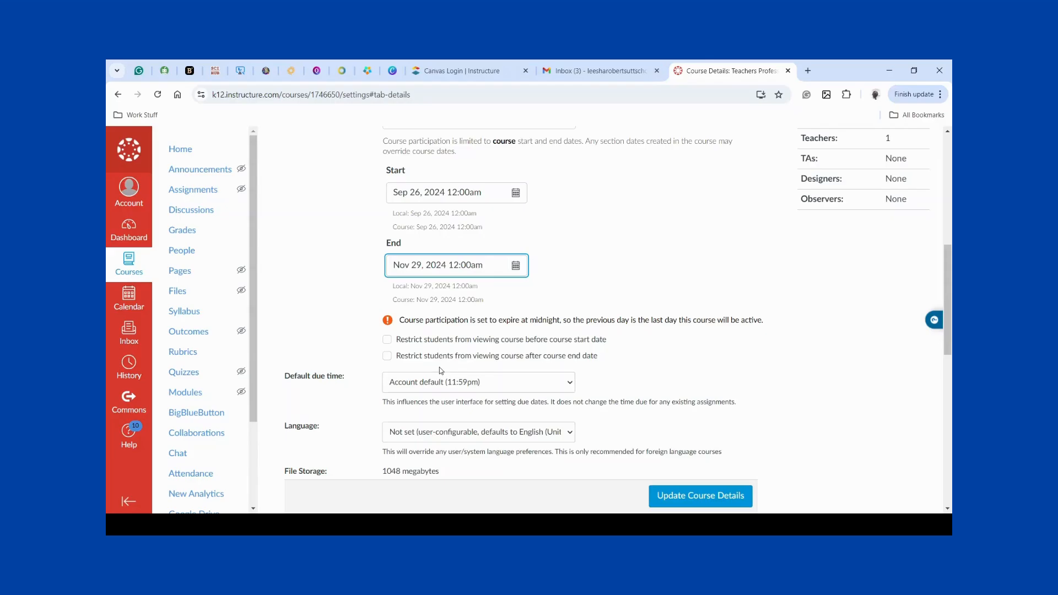
left_click(387, 340)
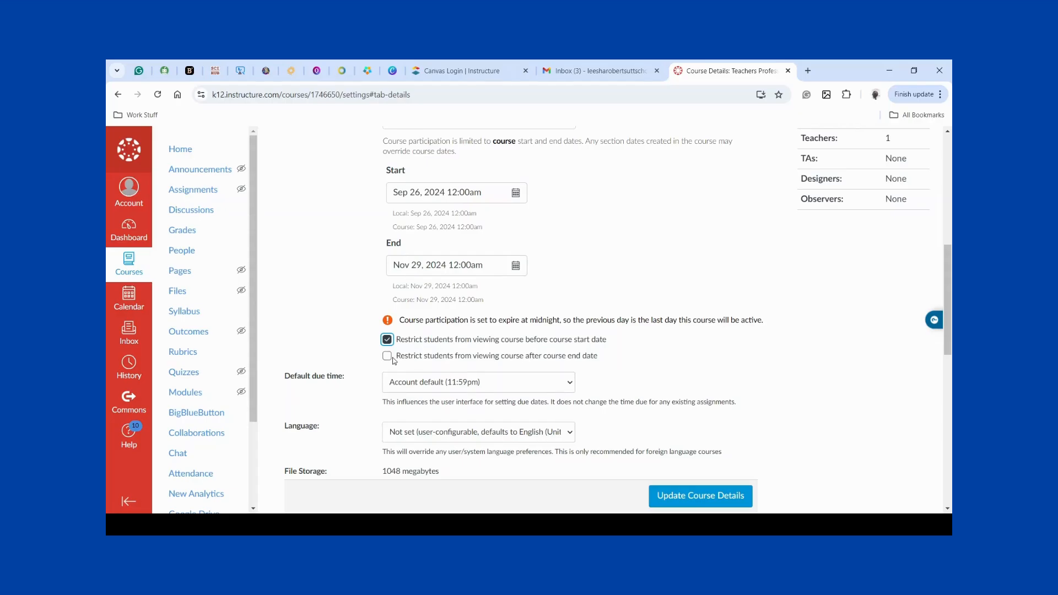
left_click(387, 357)
Step: Set the course format to Online
scroll(446, 368, "down", 1)
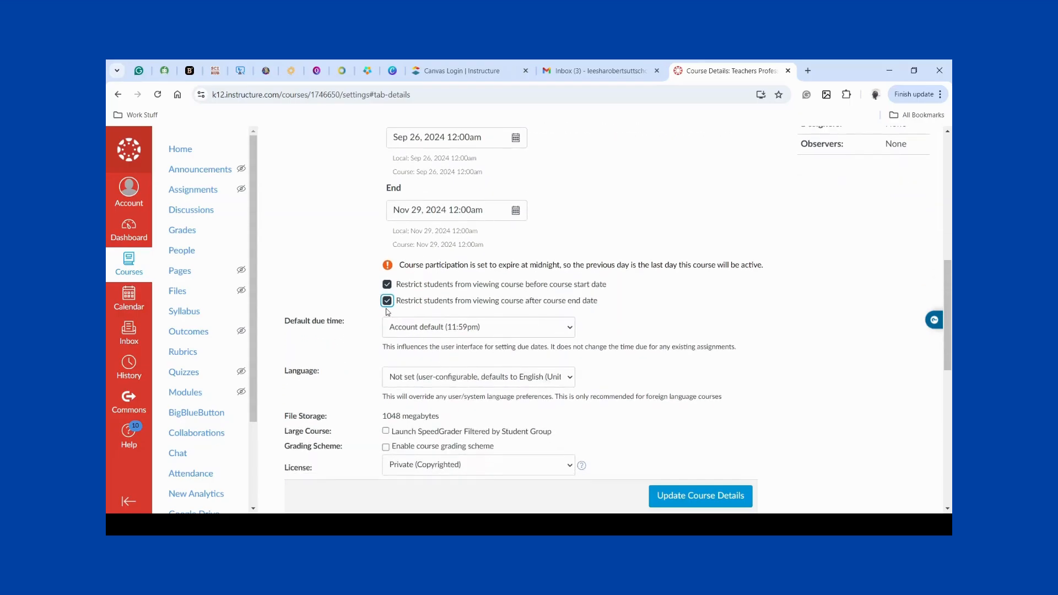
scroll(408, 344, "down", 1)
scroll(420, 351, "down", 1)
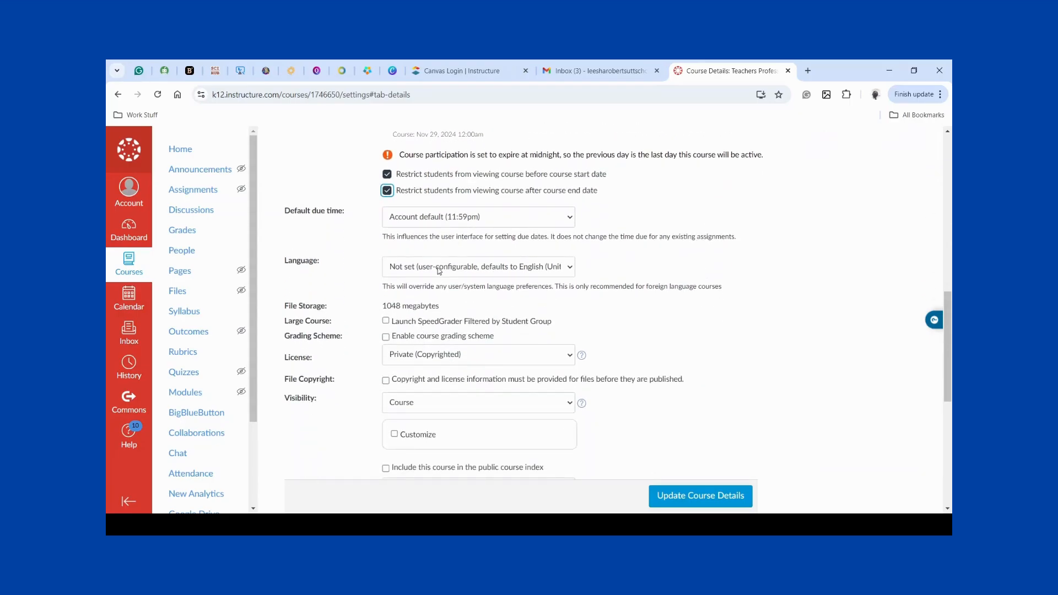
scroll(420, 432, "down", 2)
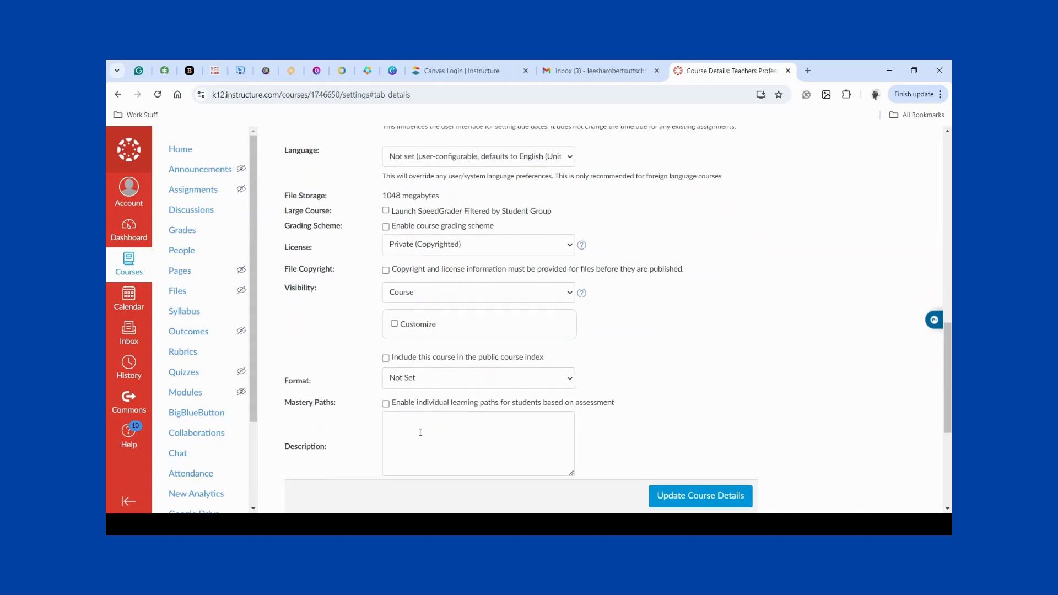
scroll(420, 432, "down", 3)
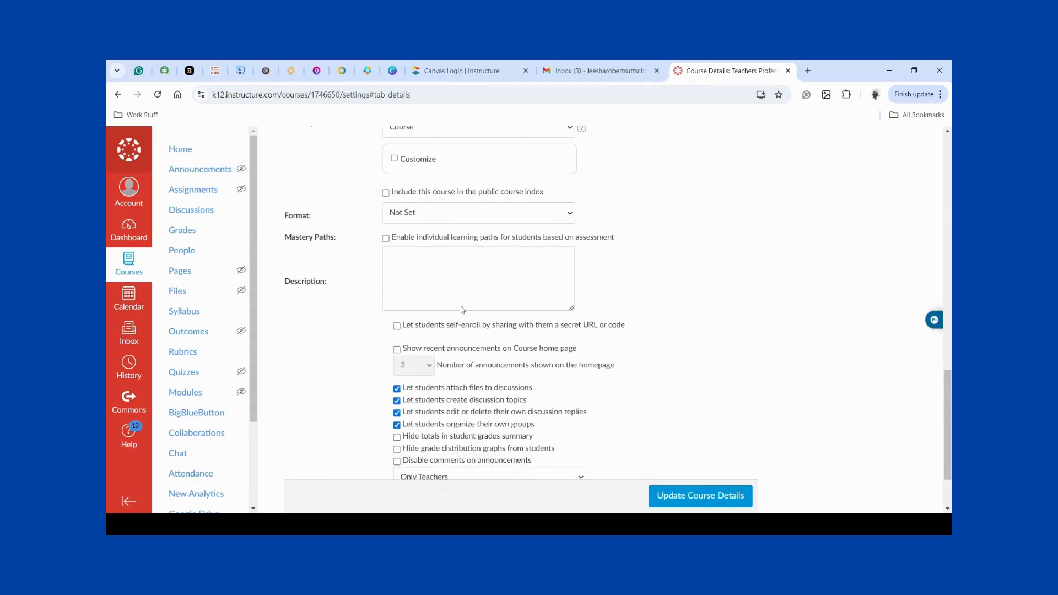
scroll(414, 268, "up", 1)
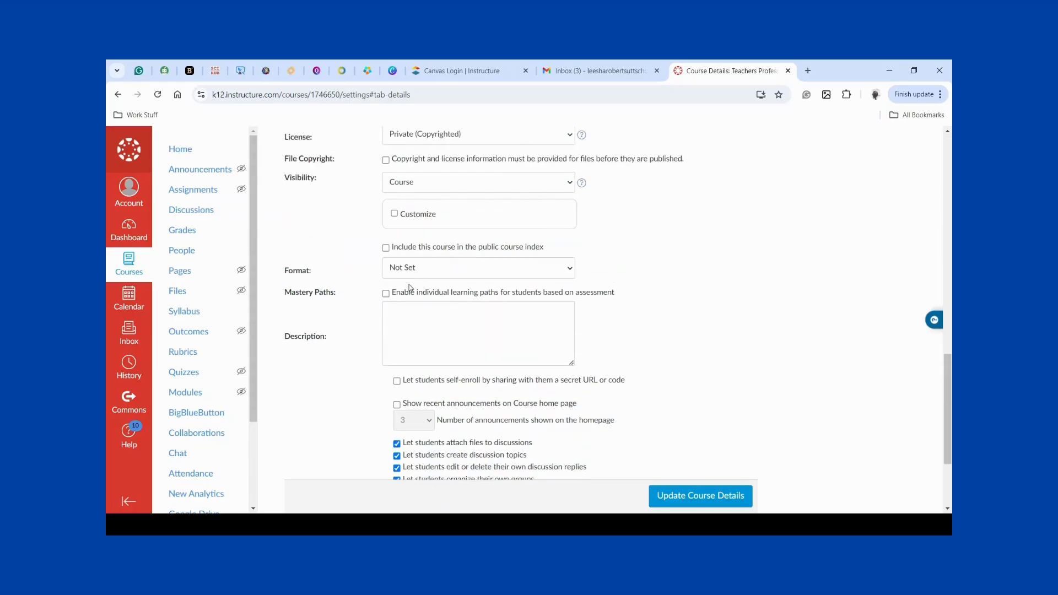
left_click(419, 316)
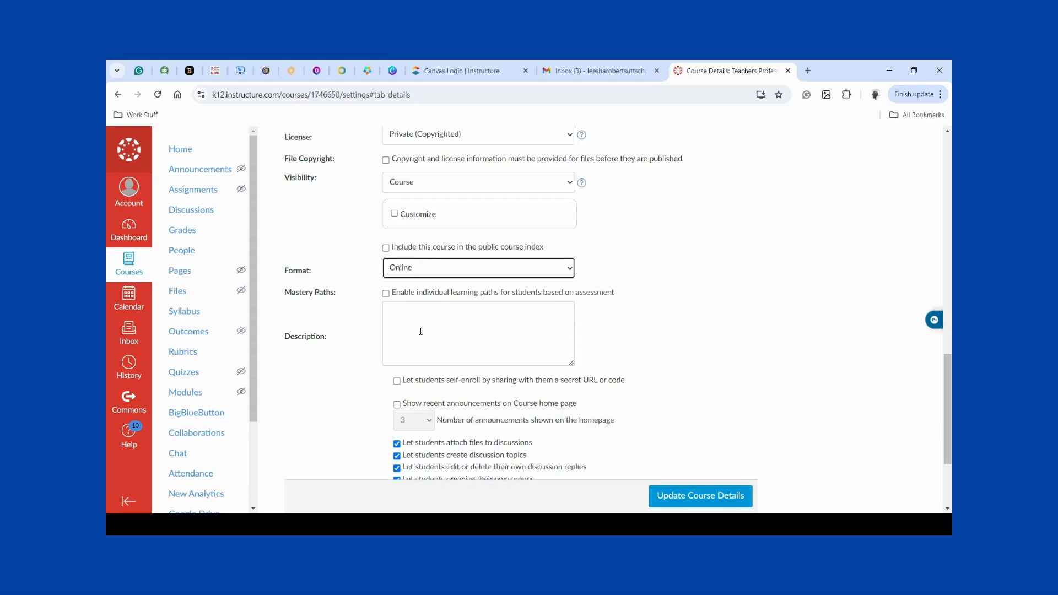
Step: Enable student self-enrollment, the "Join this Course" link, and recent announcements on the course home page
scroll(420, 331, "down", 1)
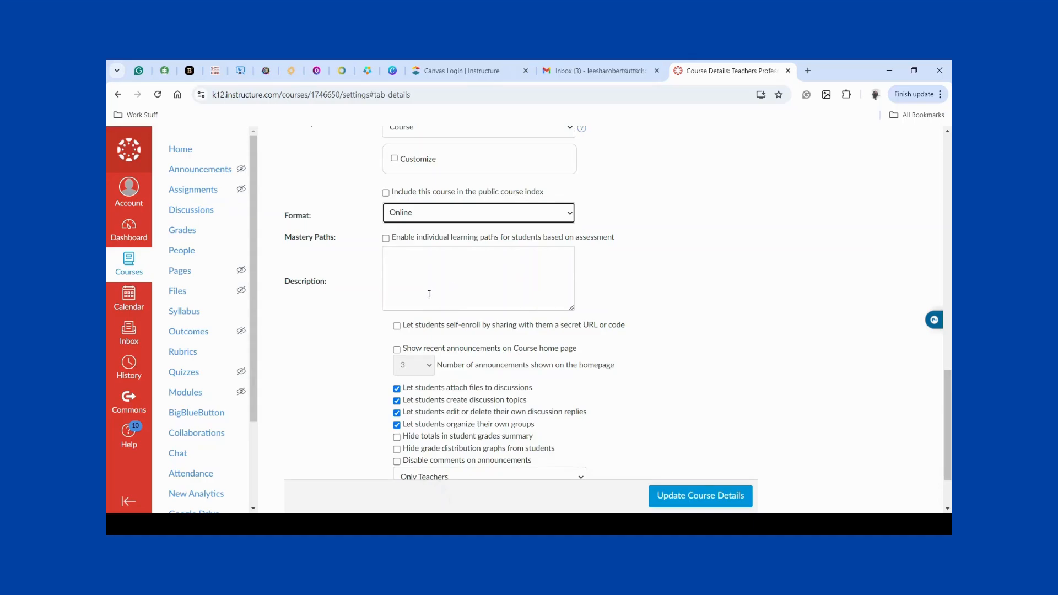
scroll(429, 298, "down", 1)
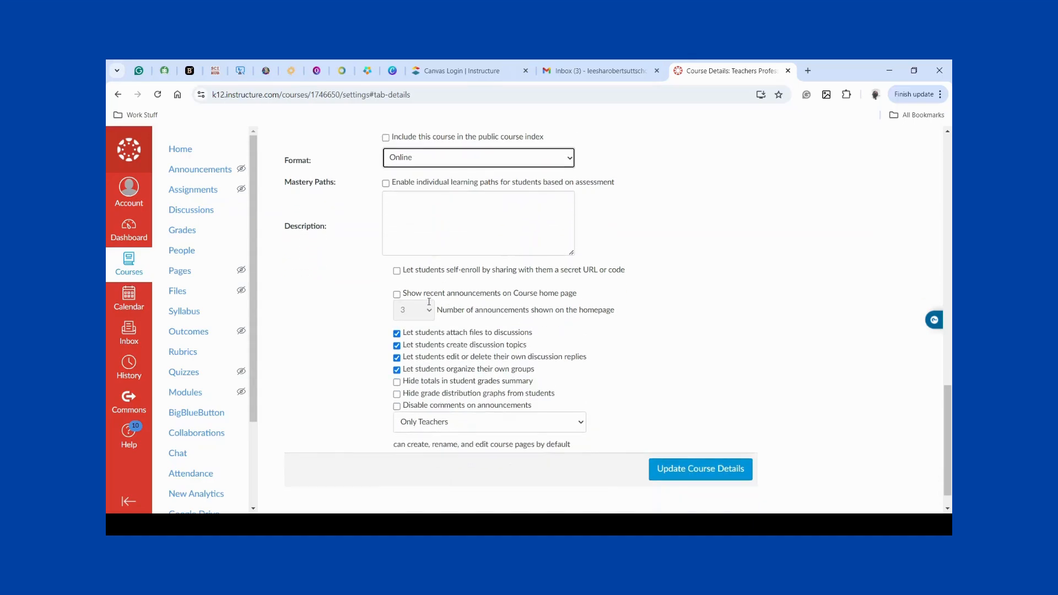
left_click(397, 272)
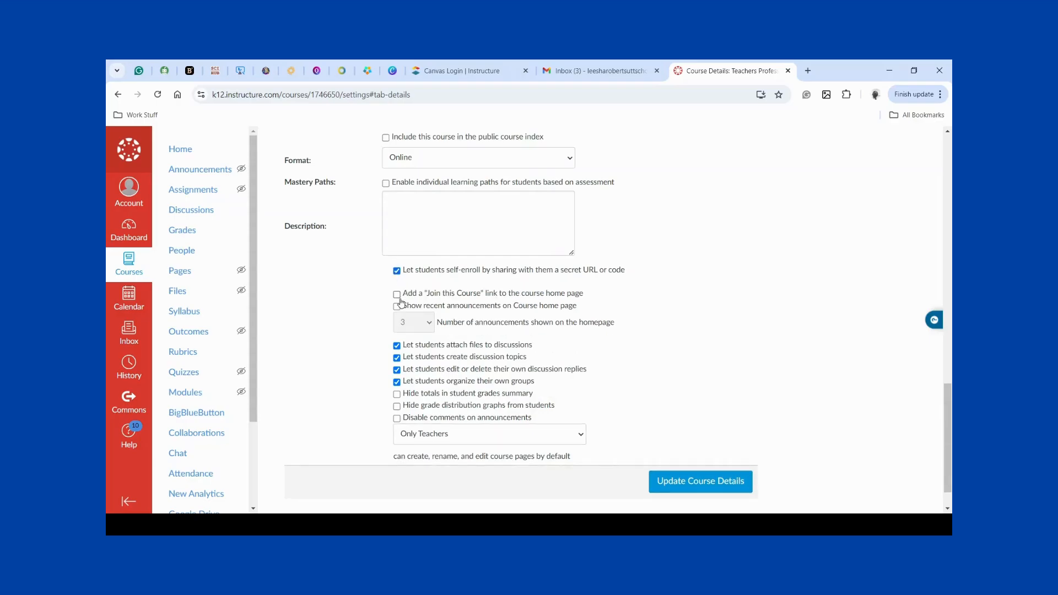
left_click(397, 296)
scroll(508, 296, "down", 1)
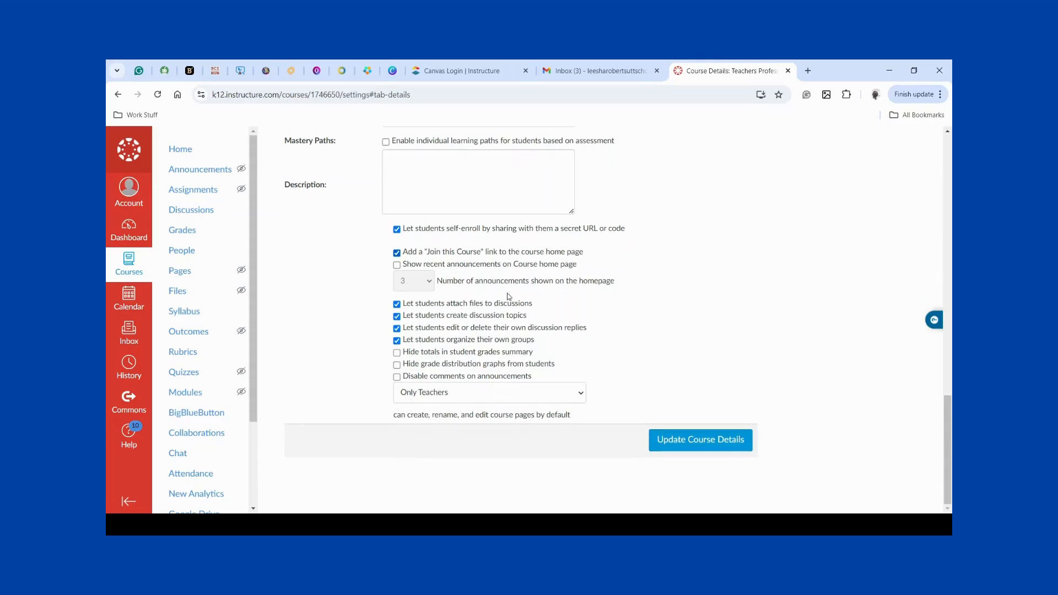
left_click(397, 267)
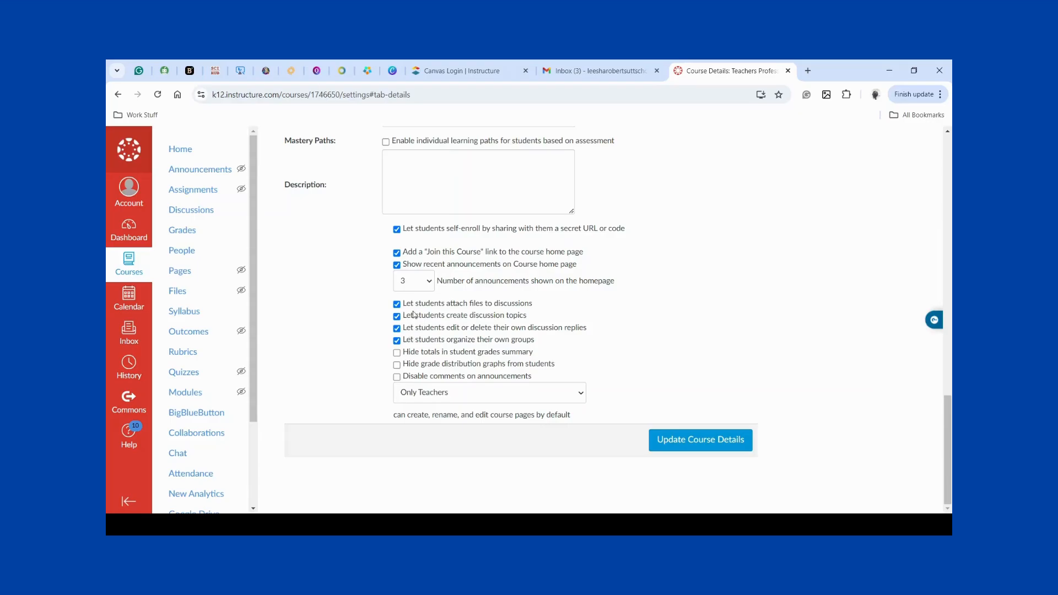
Step: Review the choices for who can create, rename and edit course pages by default, keeping Only Teachers
key("Tab")
left_click(448, 396)
left_click(448, 396)
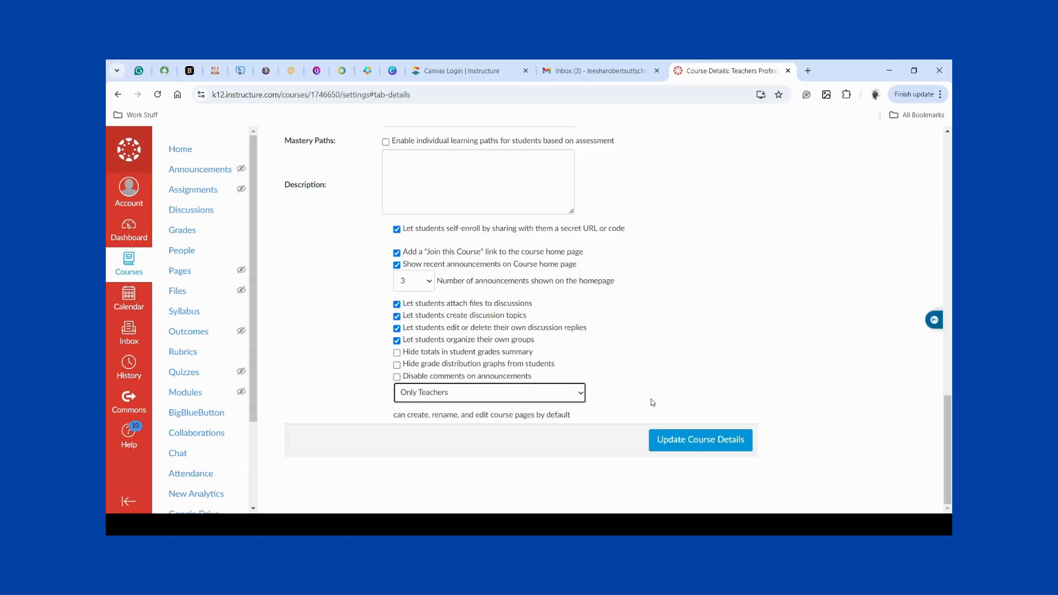
Step: Review the course's publish state options, management actions and current user list without publishing the course
scroll(656, 386, "up", 10)
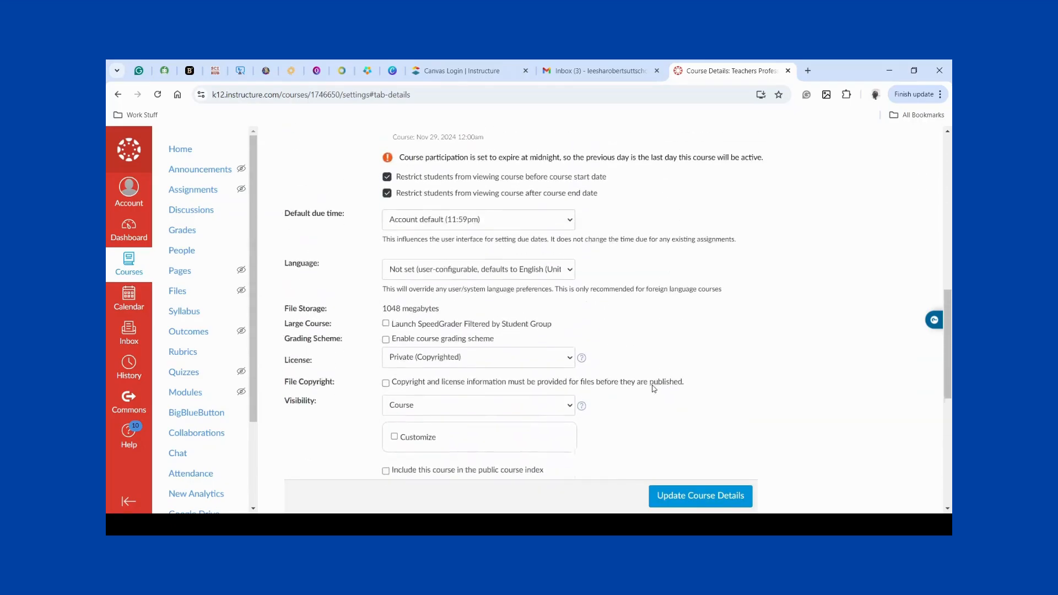
scroll(653, 389, "up", 6)
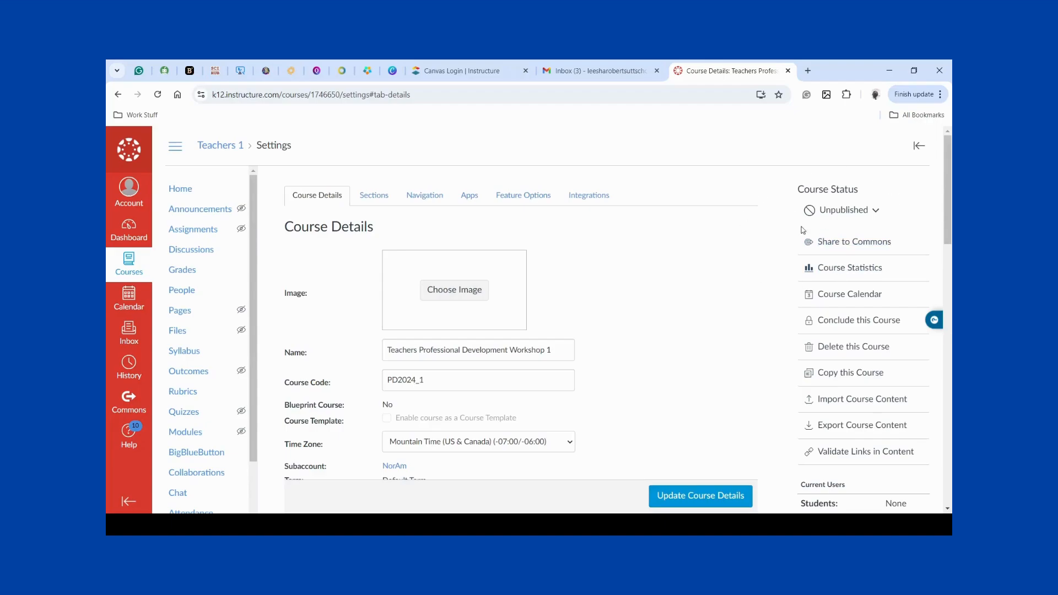
left_click(848, 211)
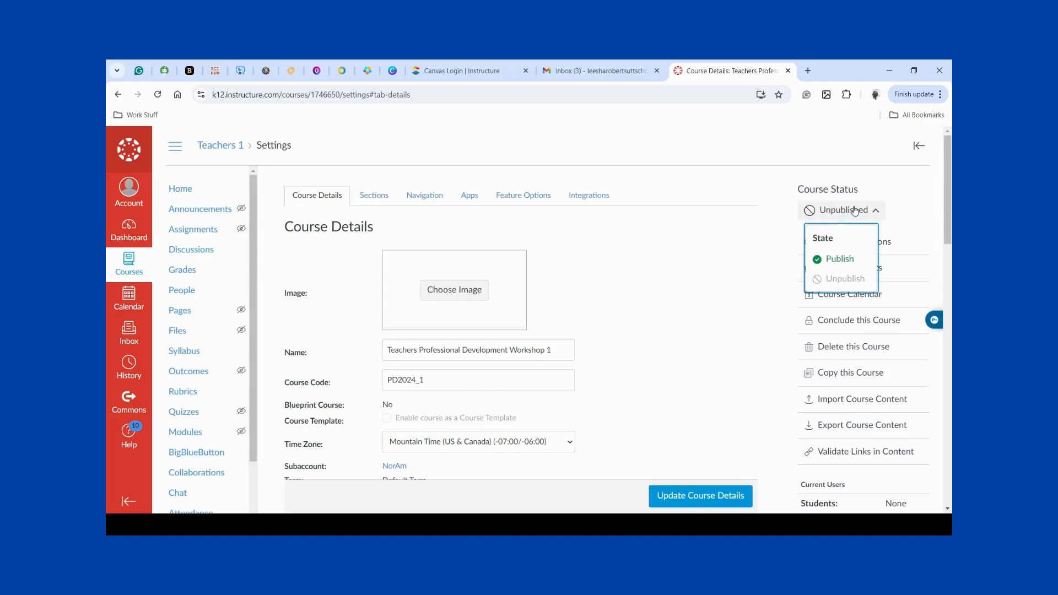
left_click(854, 211)
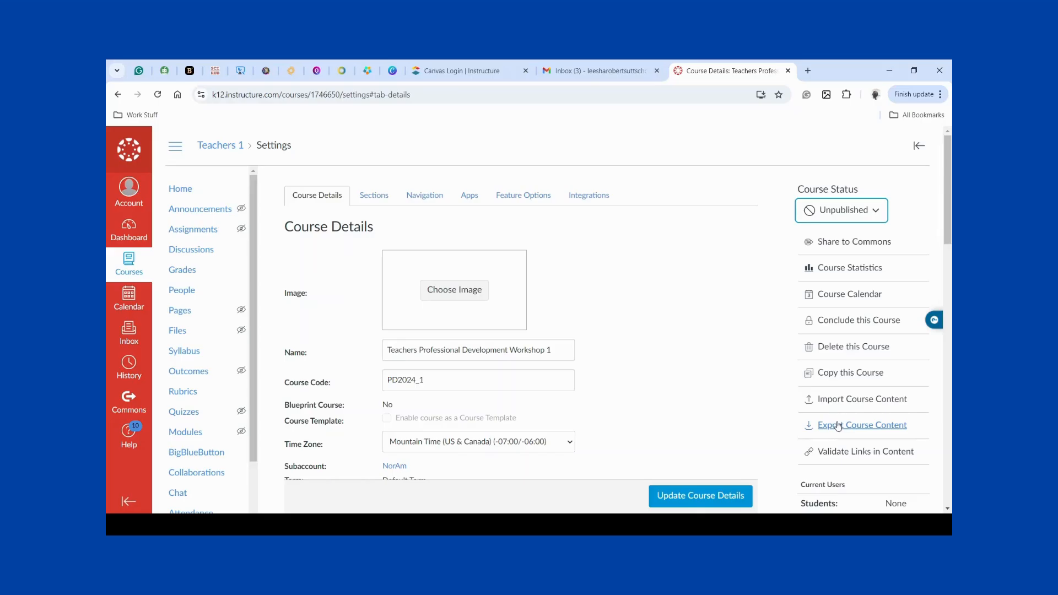
scroll(855, 451, "down", 3)
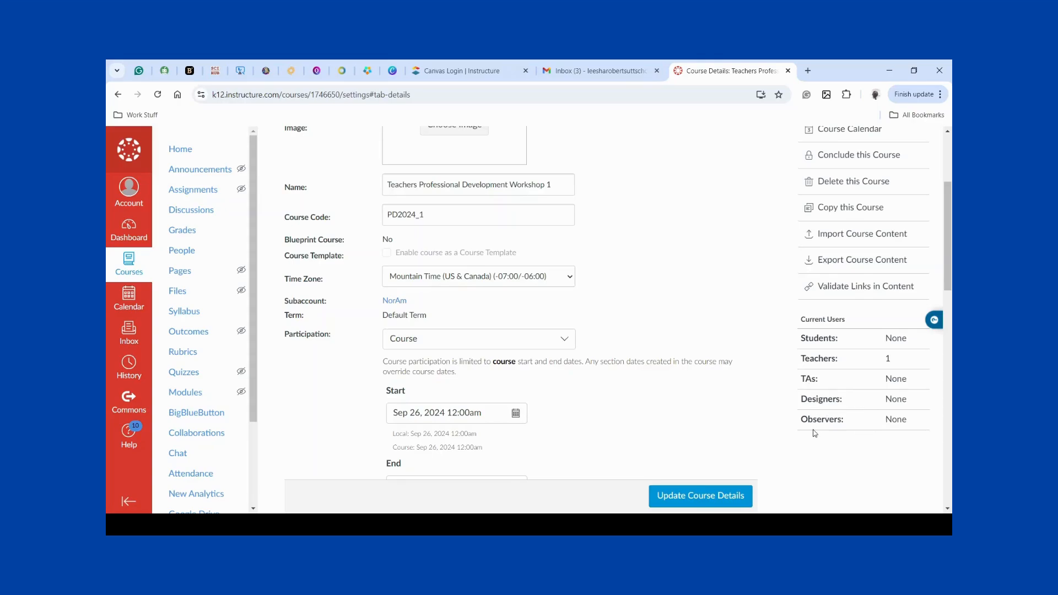
scroll(814, 434, "down", 2)
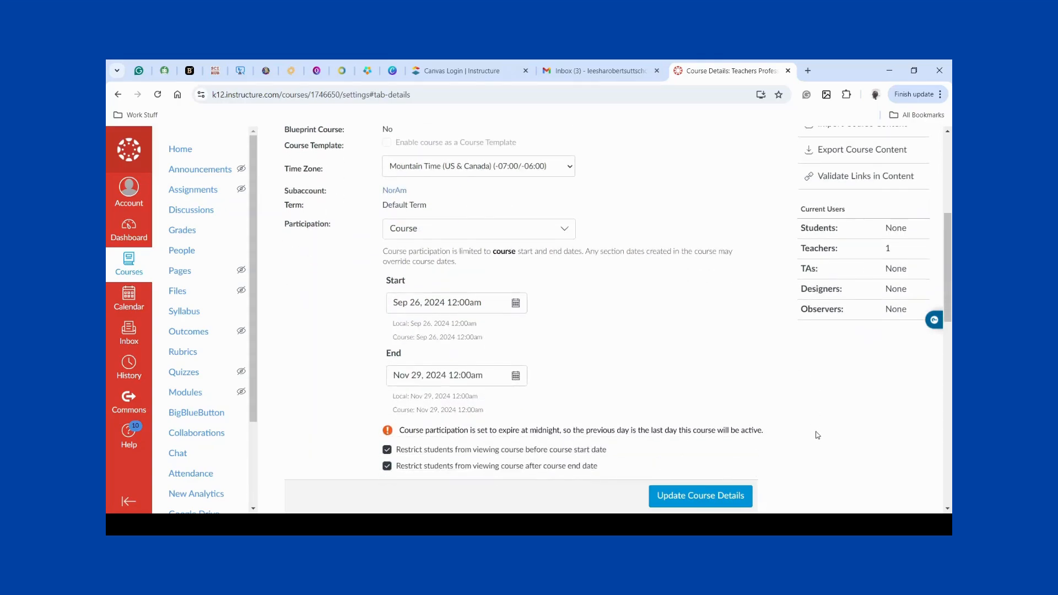
Step: Recheck the course dates and access restrictions, and save the updated course details
scroll(818, 433, "up", 1)
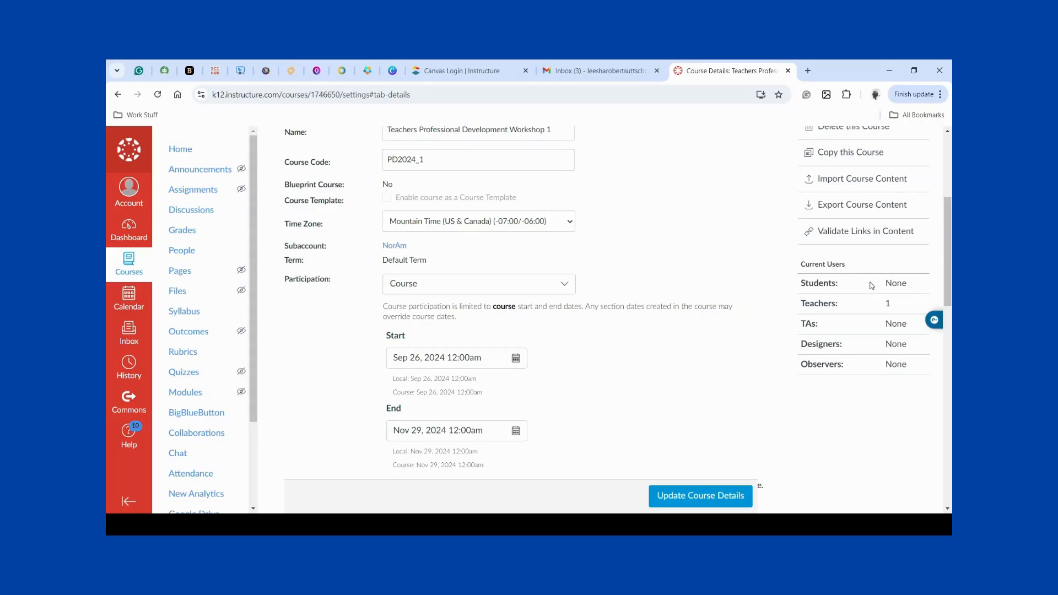
scroll(683, 356, "up", 1)
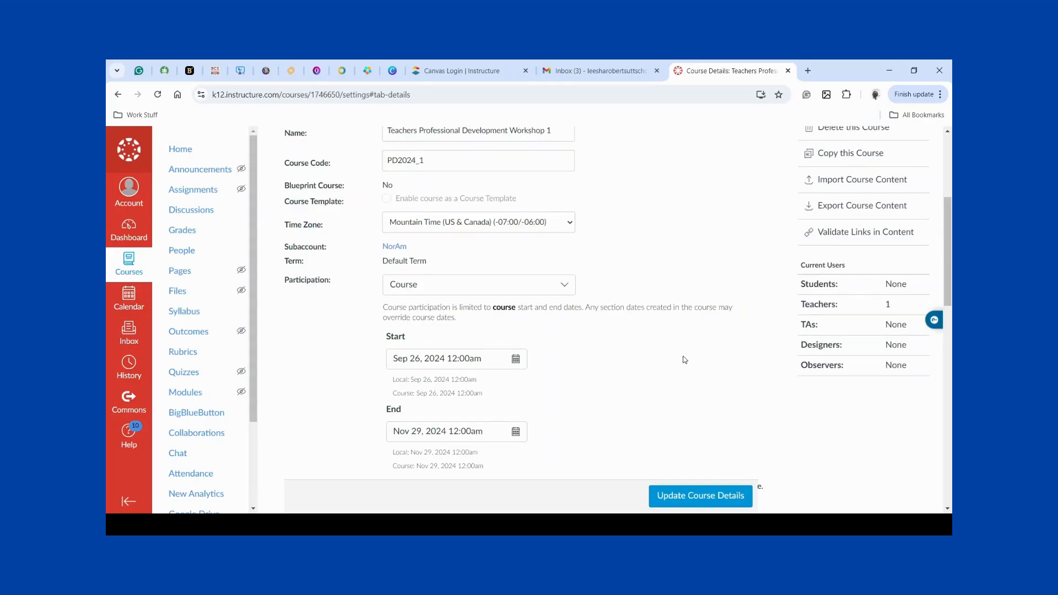
scroll(684, 359, "up", 3)
scroll(716, 363, "down", 12)
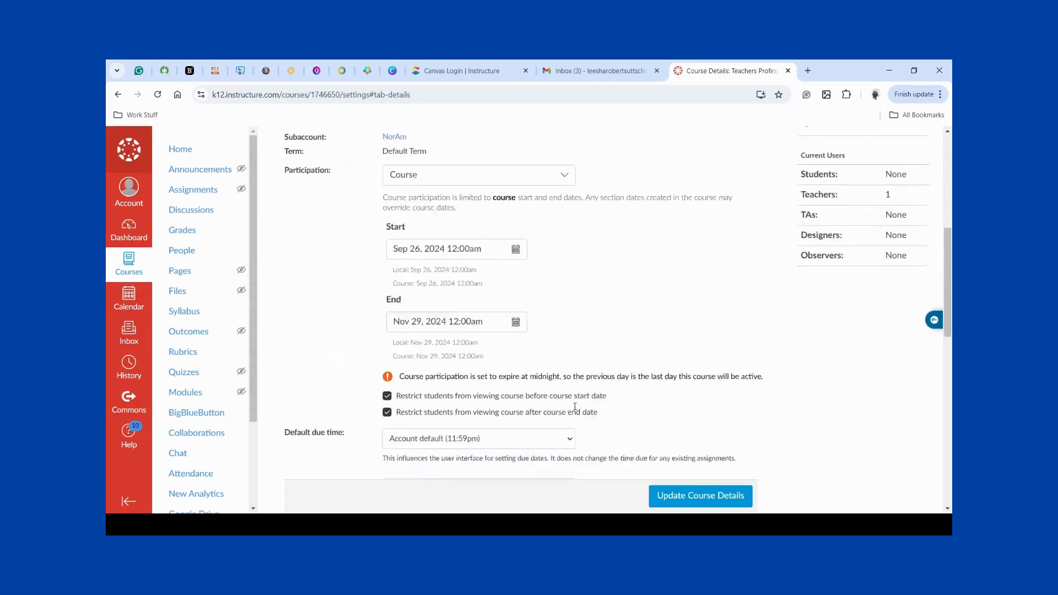
left_click(691, 497)
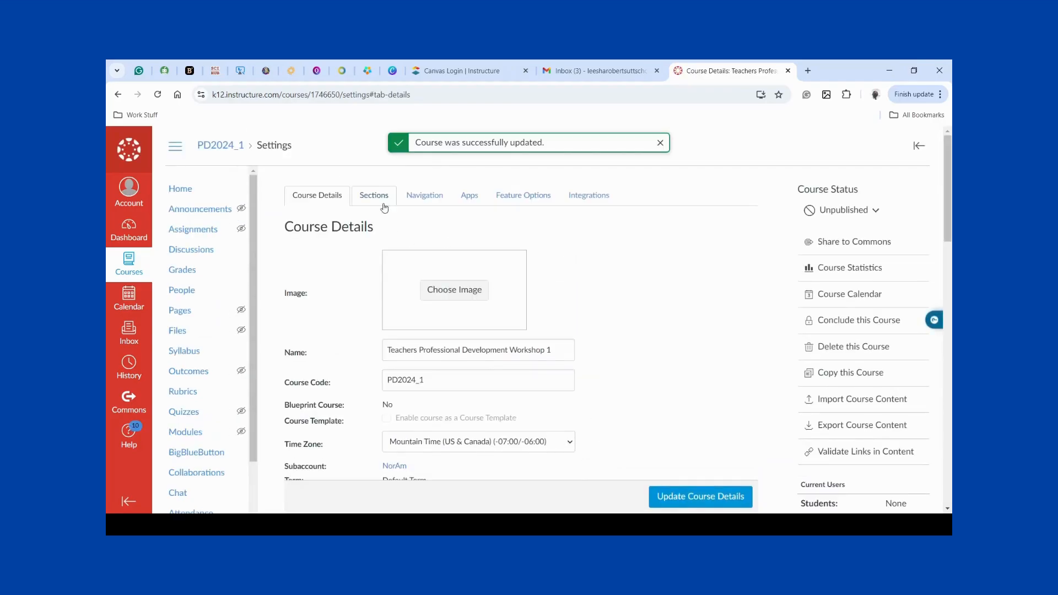
Step: Review the course's sections and the full list of course navigation items
left_click(369, 196)
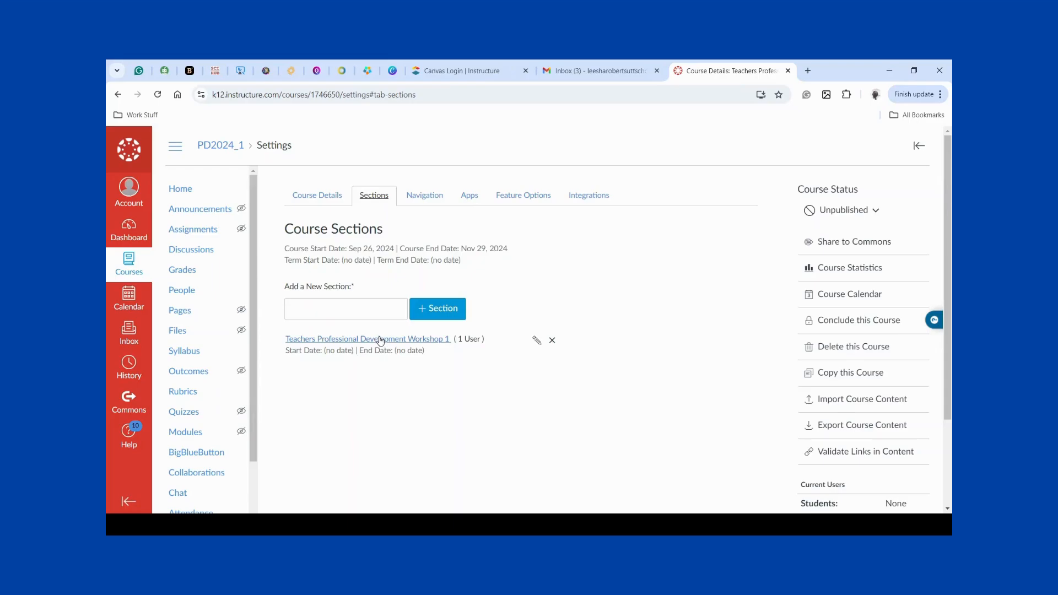
left_click(421, 202)
scroll(395, 281, "down", 1)
scroll(394, 284, "down", 8)
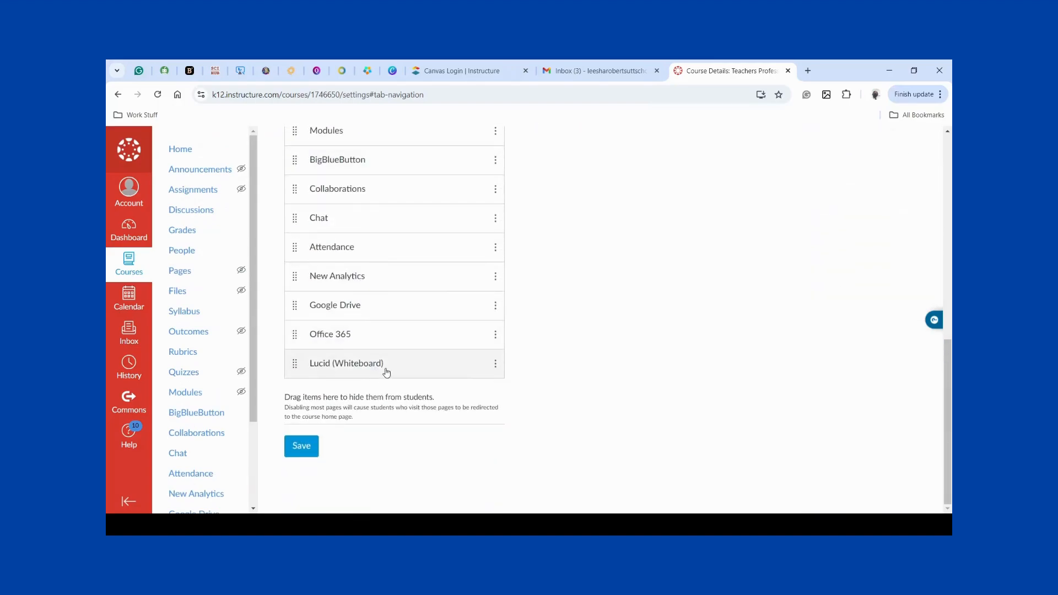
scroll(369, 340, "up", 3)
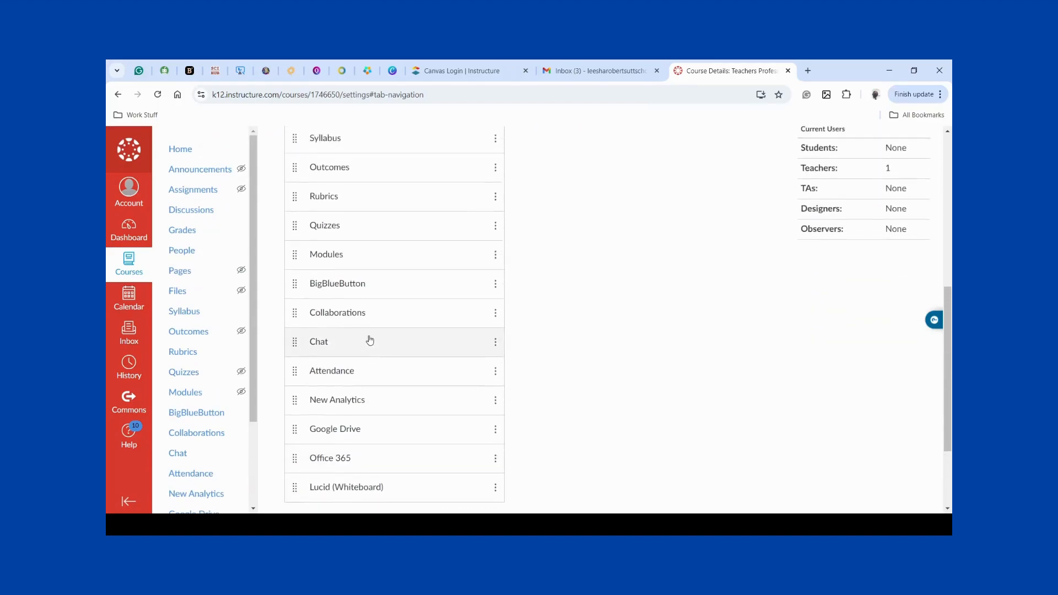
scroll(358, 344, "down", 2)
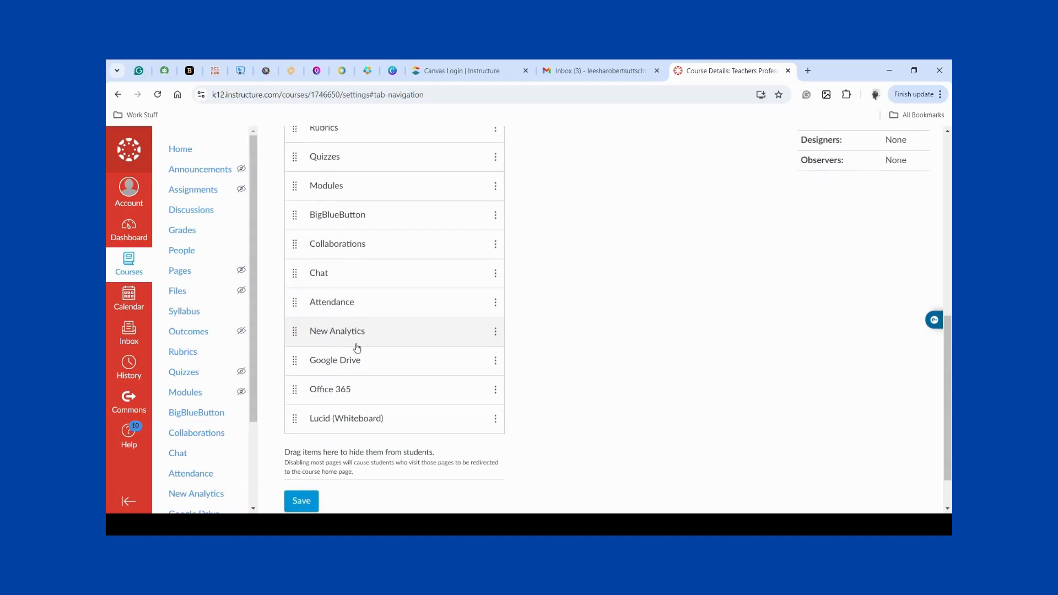
Step: Move Files into the group of course navigation items hidden from students
scroll(357, 348, "up", 6)
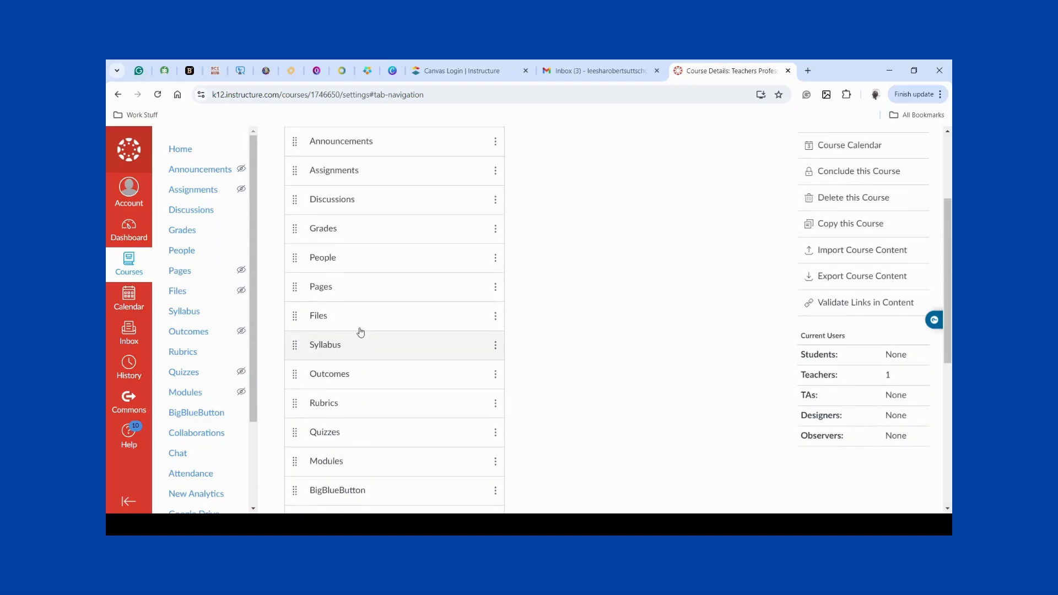
left_click_drag(354, 315, 413, 409)
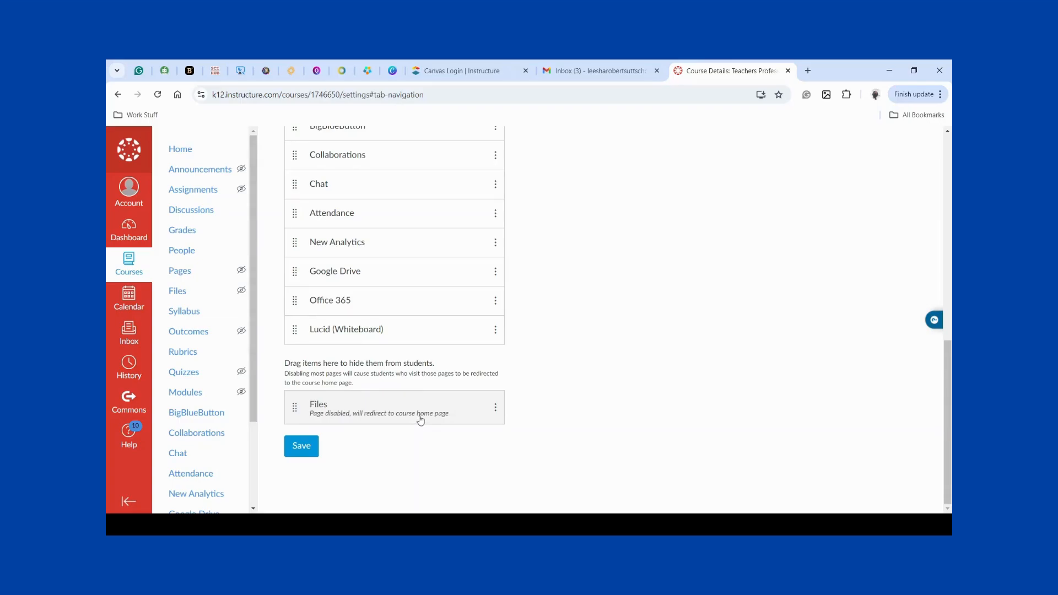
scroll(421, 419, "up", 10)
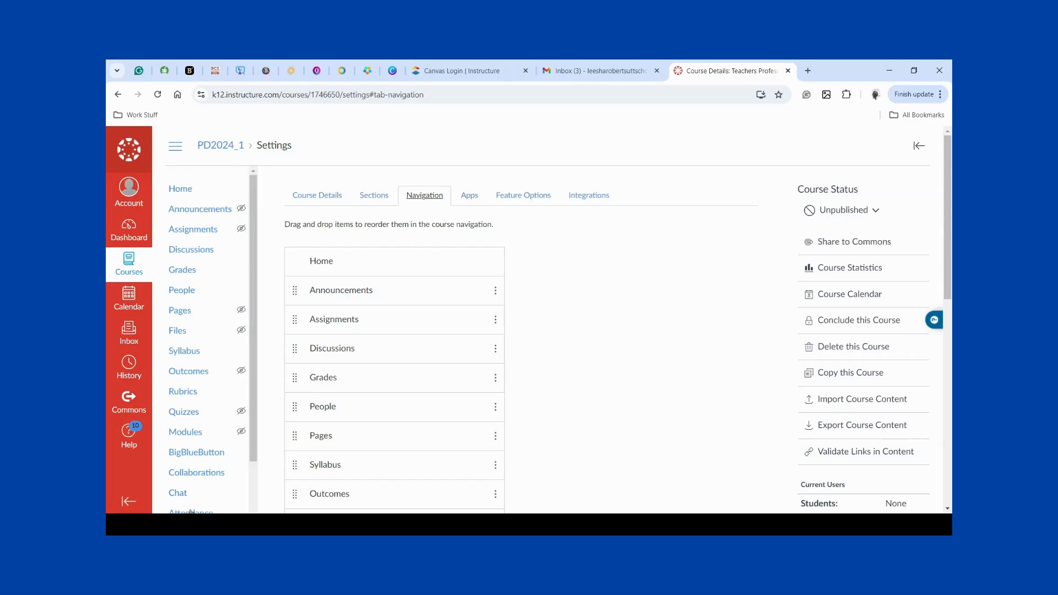
Step: Browse the catalogue of external apps that can be added to the course
left_click(469, 196)
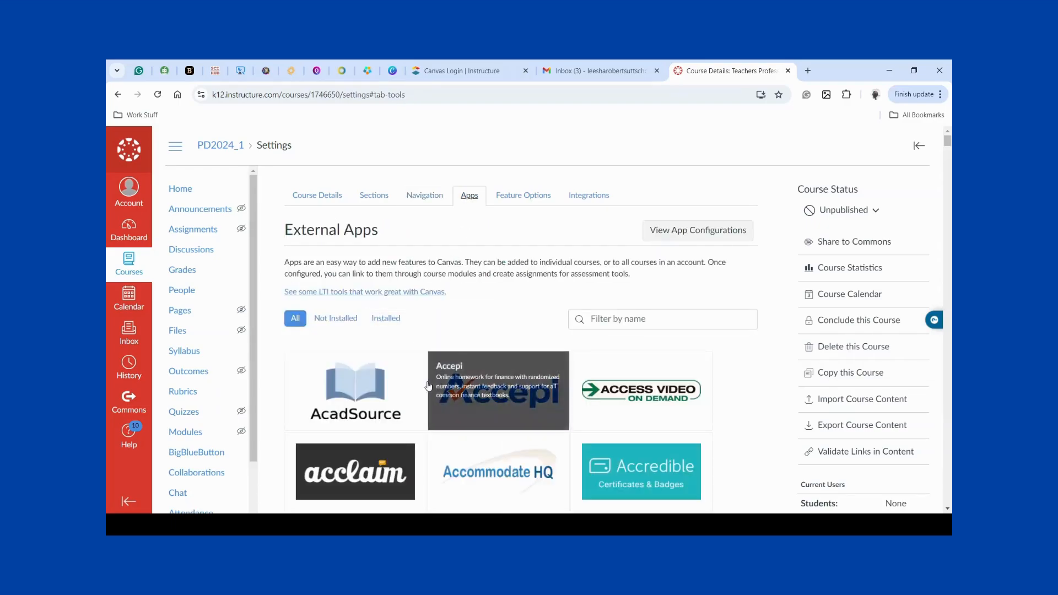
scroll(428, 393, "down", 4)
scroll(428, 393, "down", 10)
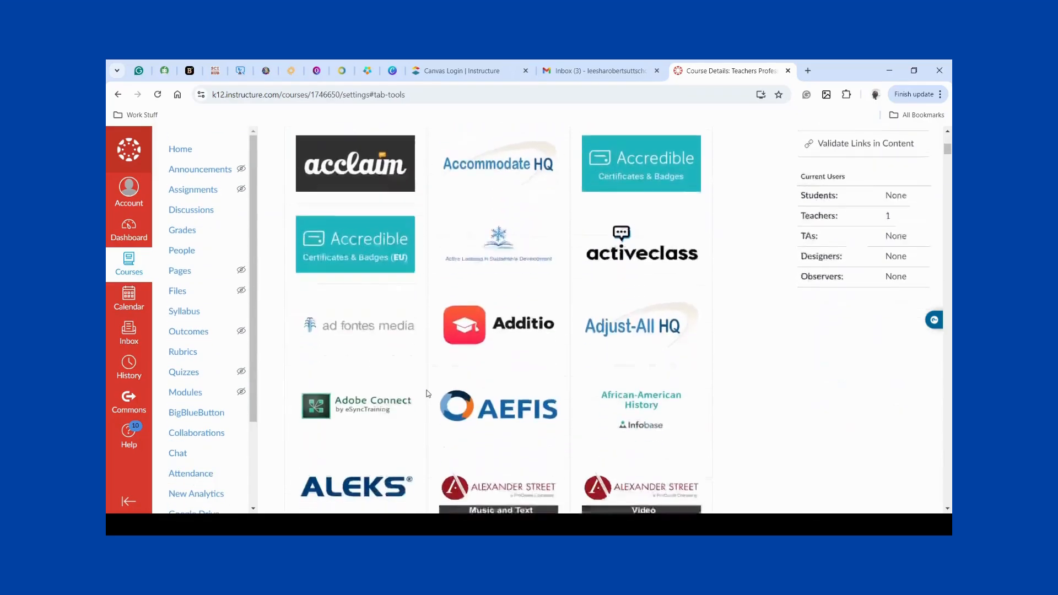
scroll(428, 395, "down", 6)
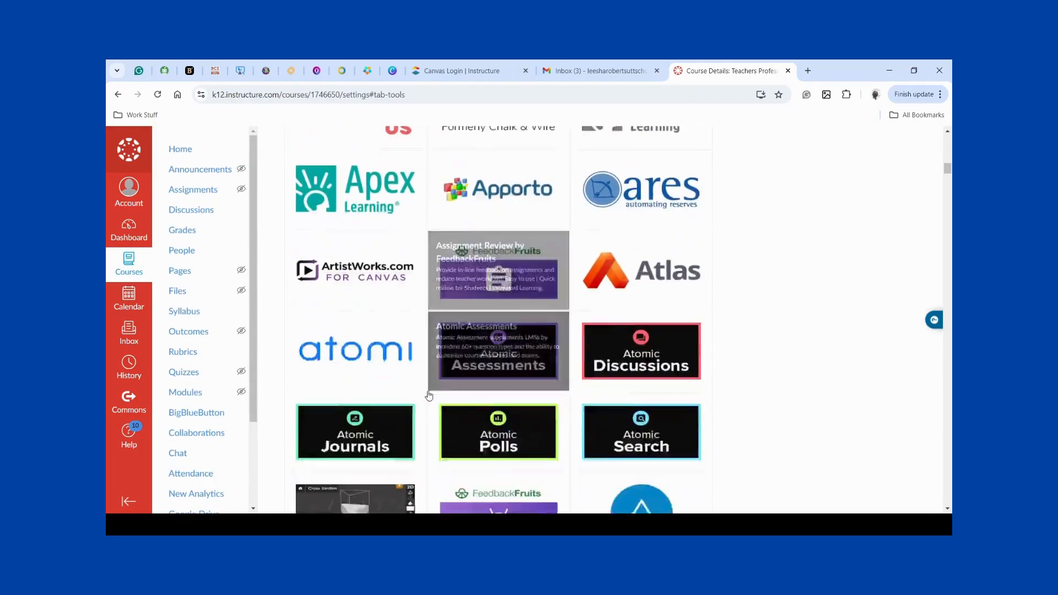
scroll(428, 395, "down", 1)
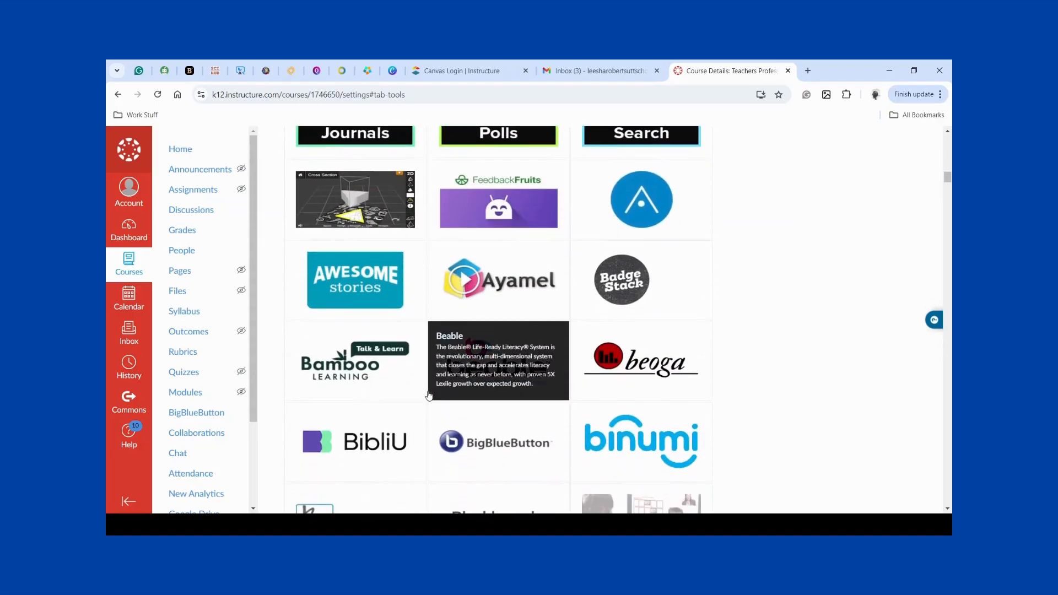
scroll(428, 395, "down", 7)
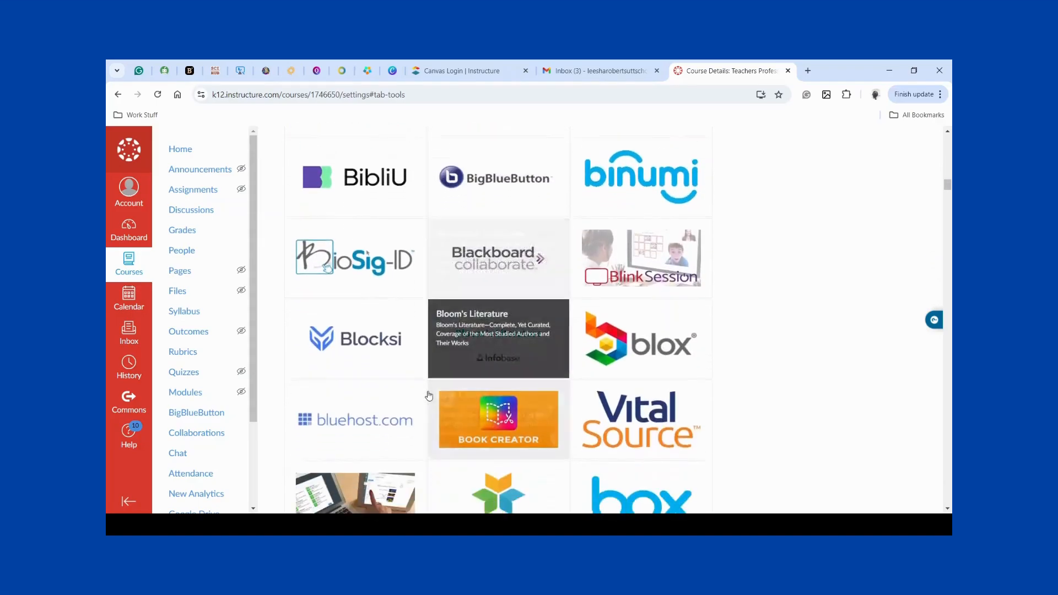
scroll(429, 395, "down", 2)
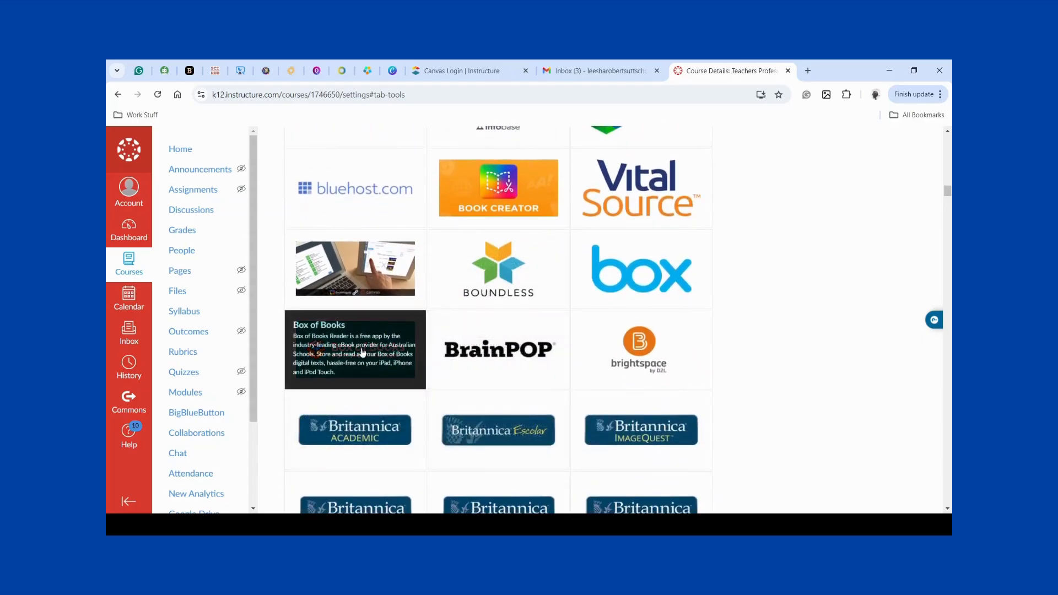
scroll(387, 370, "up", 9)
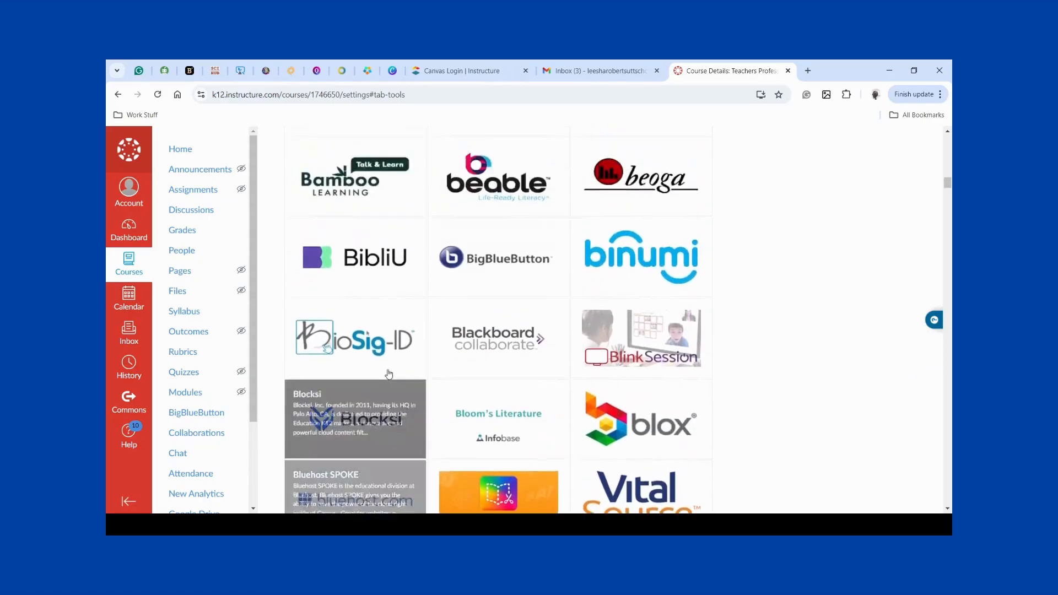
scroll(389, 373, "up", 20)
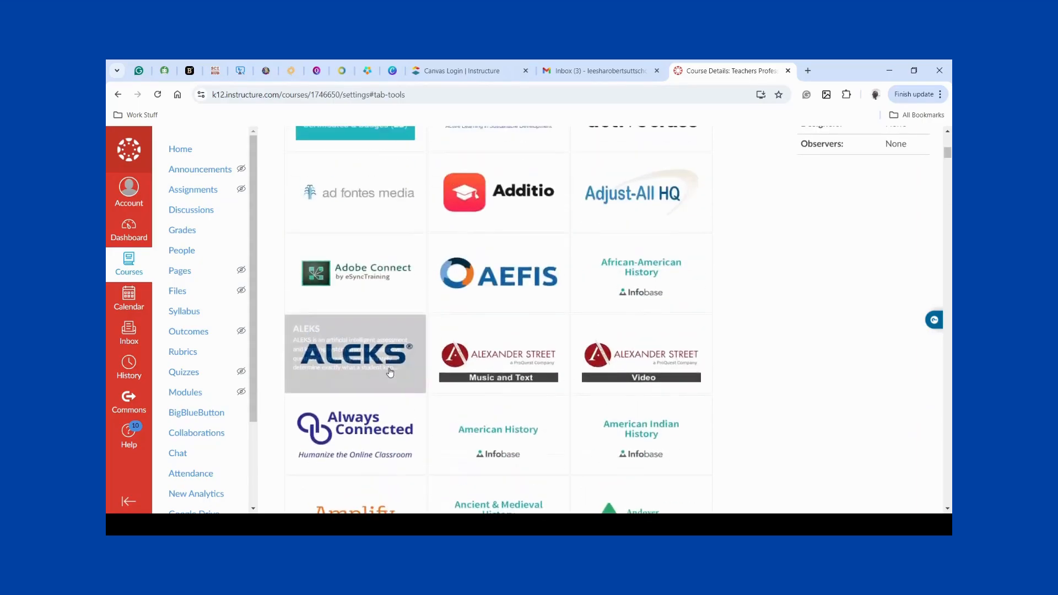
scroll(390, 373, "up", 5)
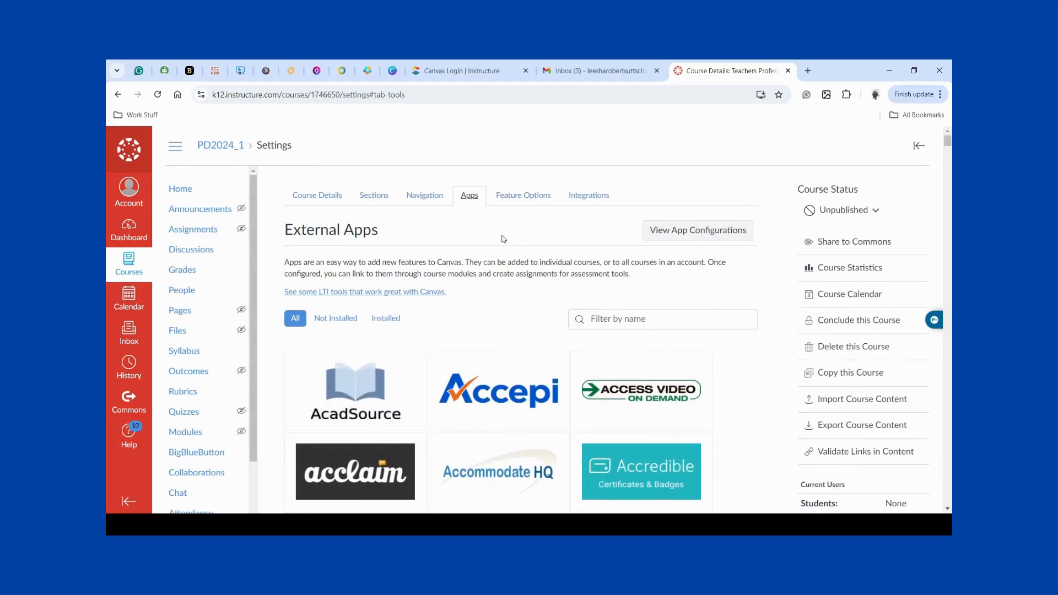
Step: Review the course's feature options and their states, and check the available integrations
left_click(522, 197)
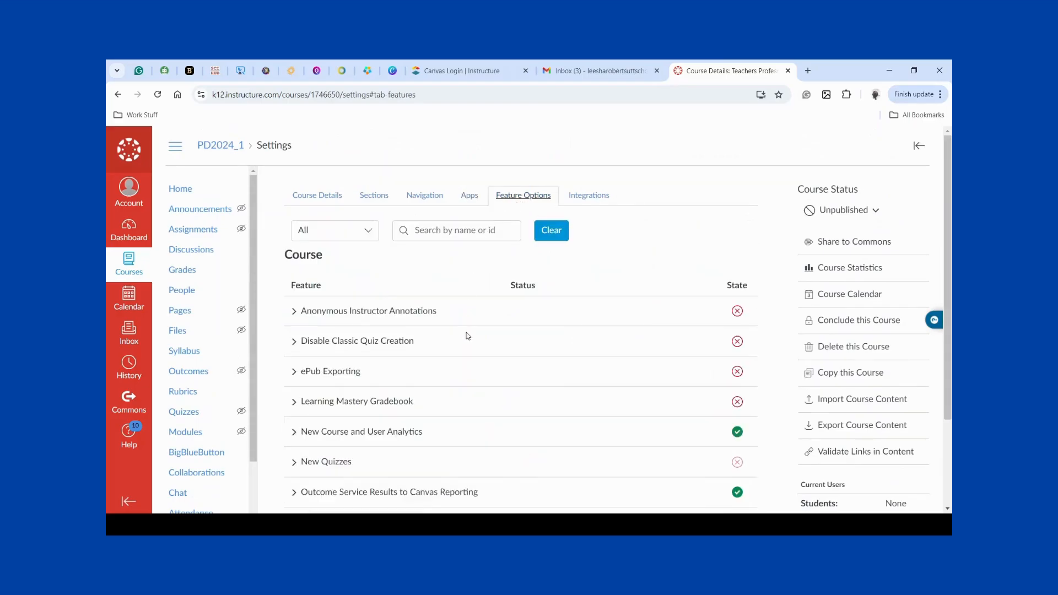
scroll(465, 347, "down", 2)
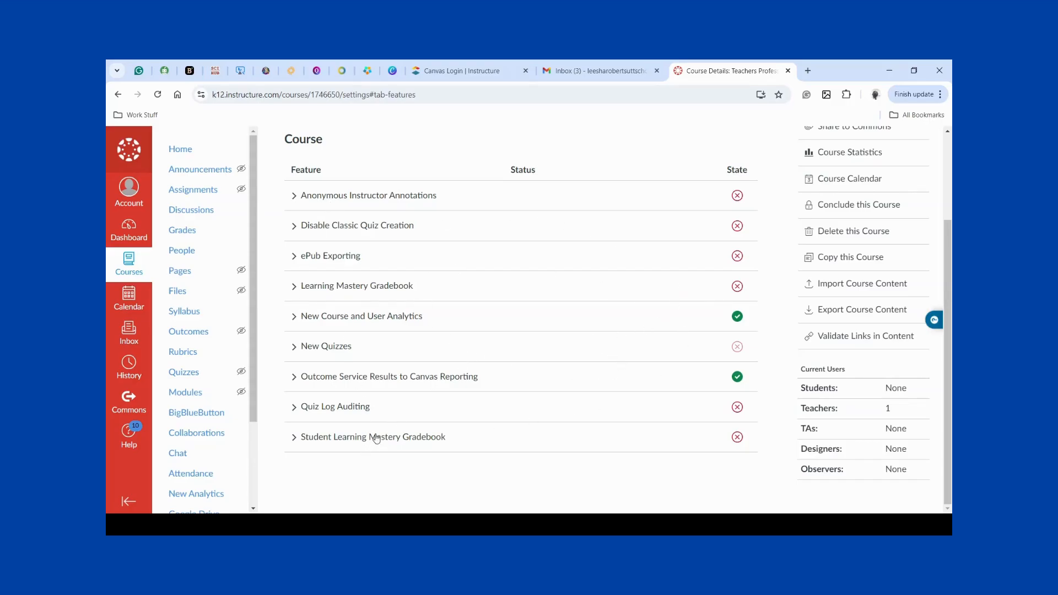
scroll(377, 437, "up", 2)
left_click(594, 196)
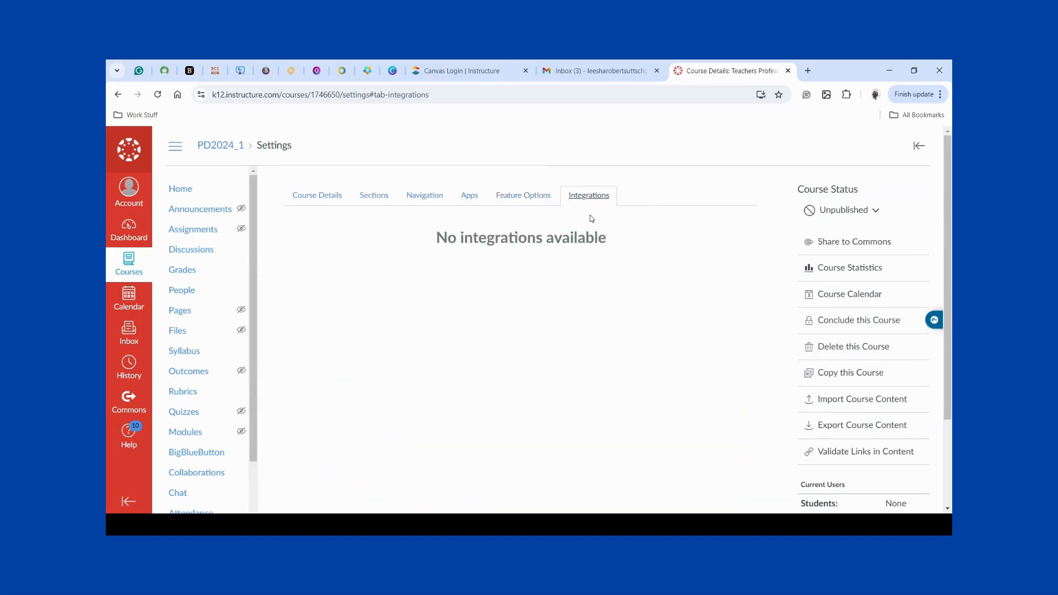
Step: Return to the course details and look over all settings down to the page-editing permissions
left_click(316, 196)
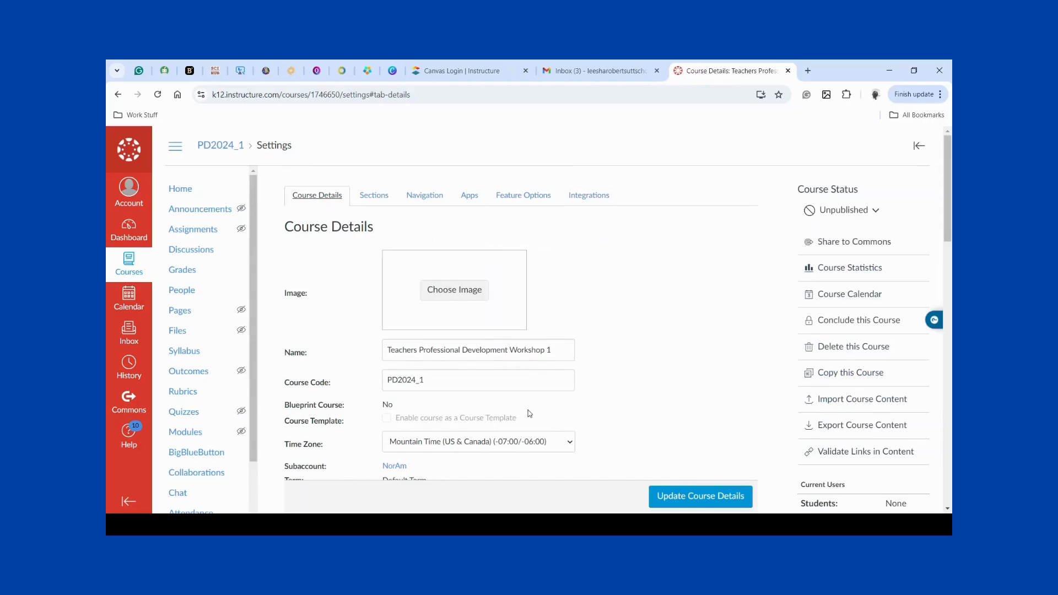
scroll(648, 384, "down", 20)
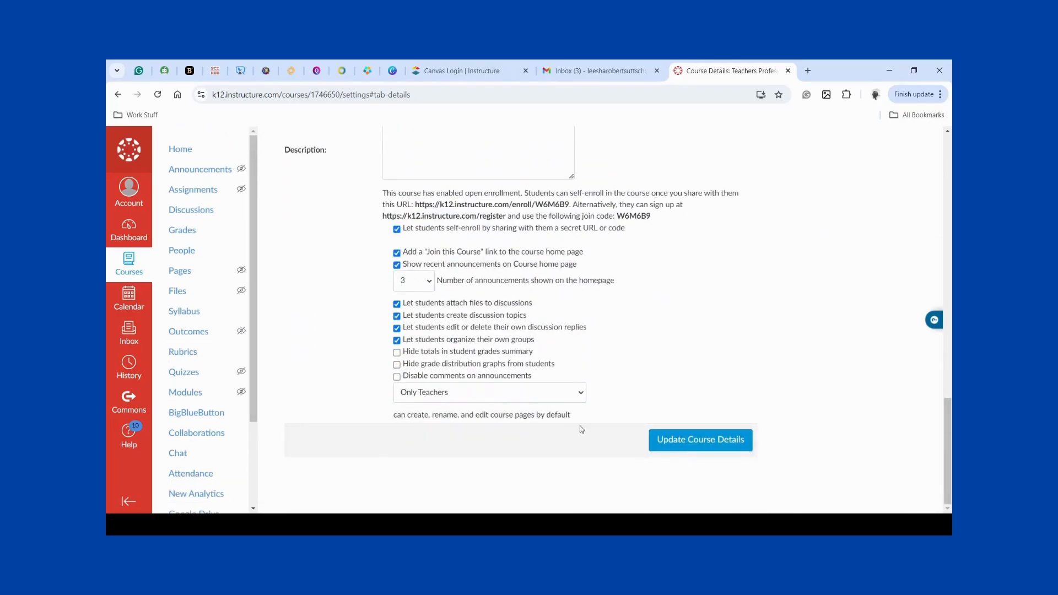
scroll(387, 318, "up", 20)
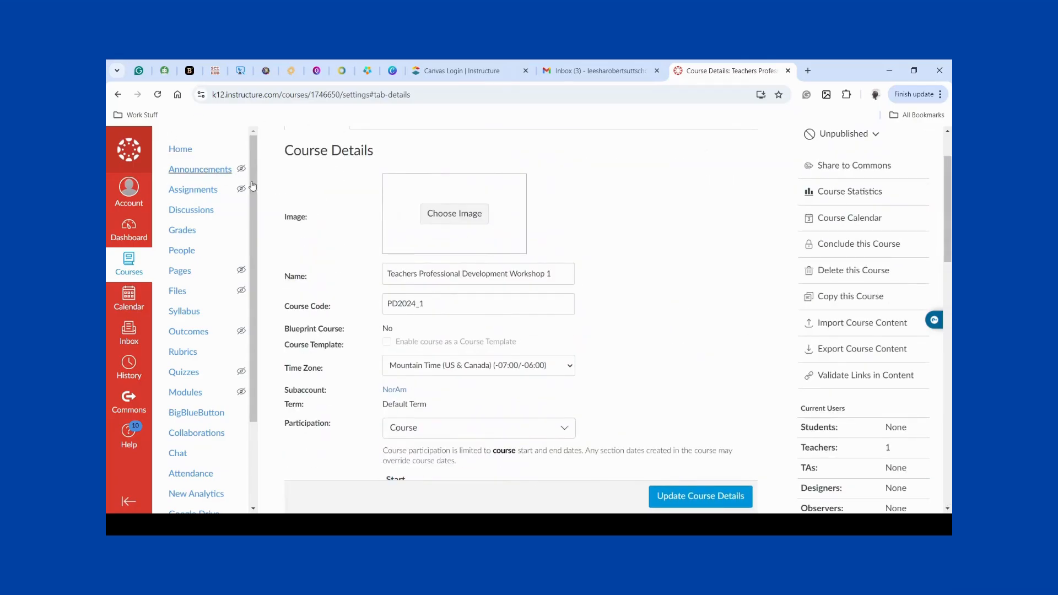
scroll(297, 215, "up", 3)
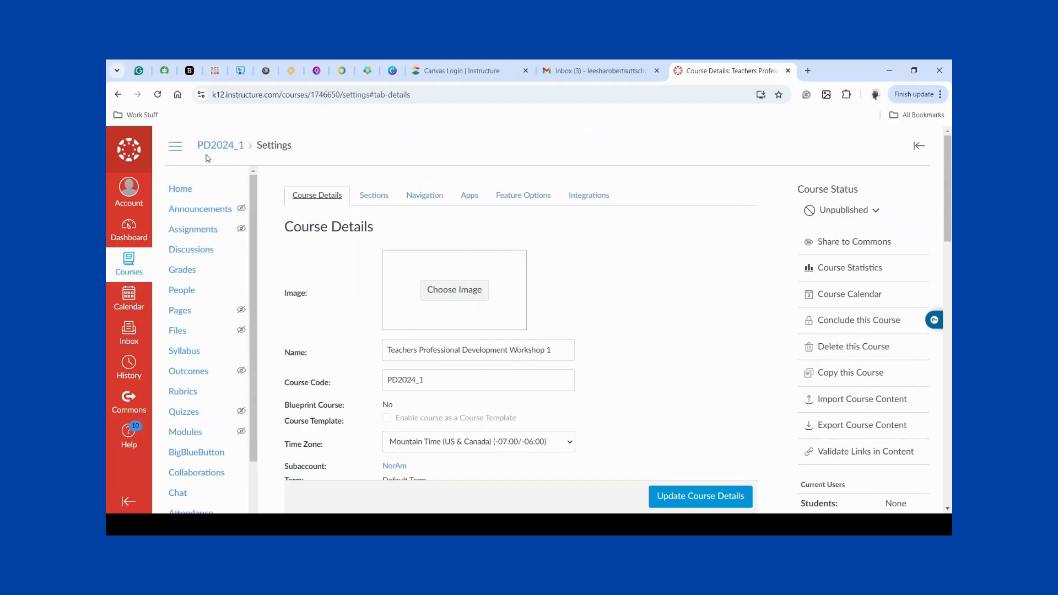
Step: View the PD2024_1 home page and its Announcements page, dismissing the introductory help on each
left_click(221, 145)
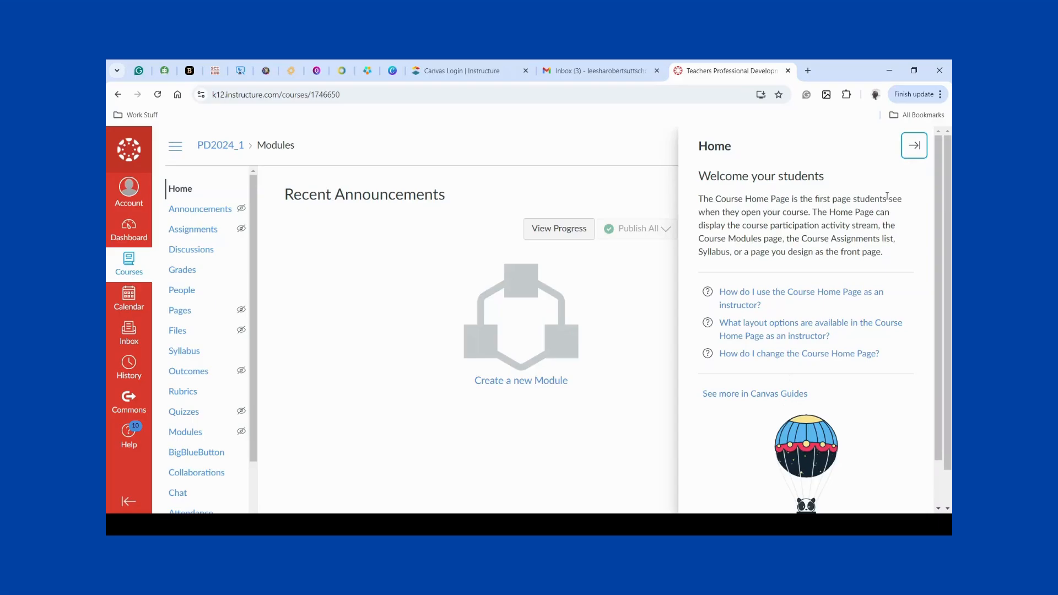
left_click(914, 145)
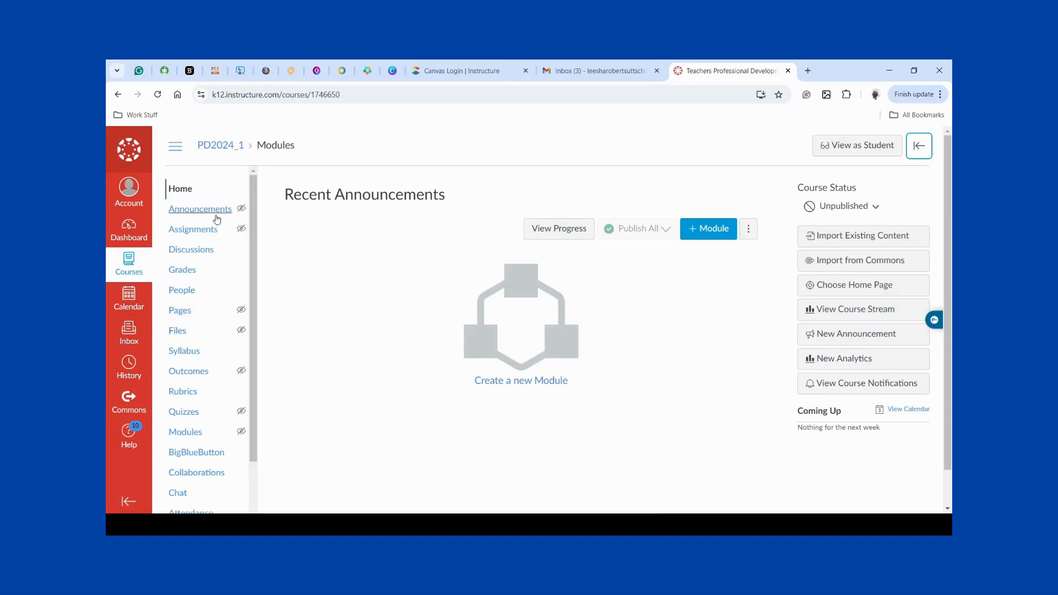
left_click(201, 210)
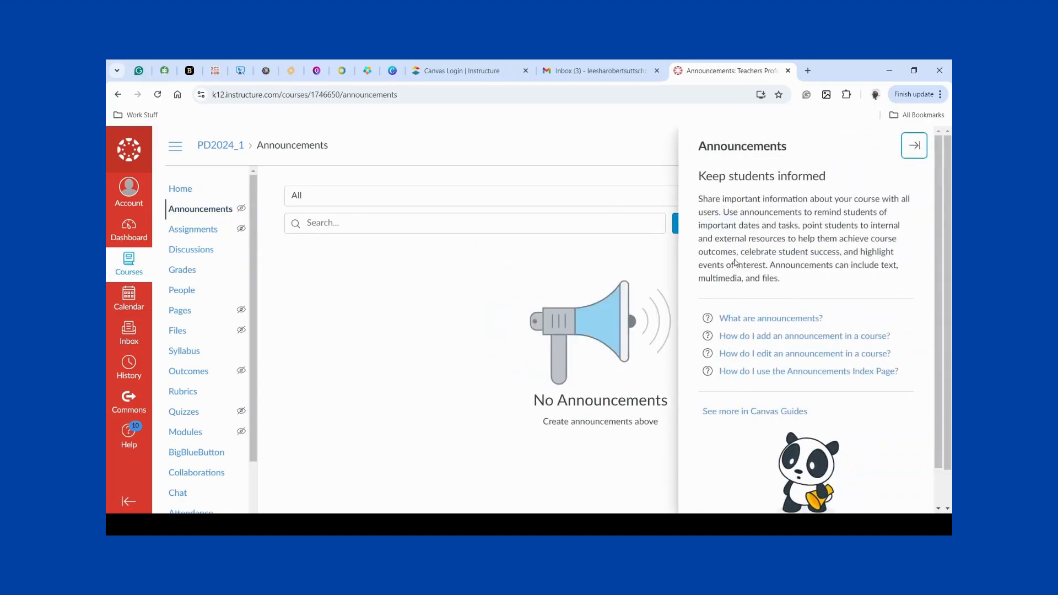
left_click(914, 146)
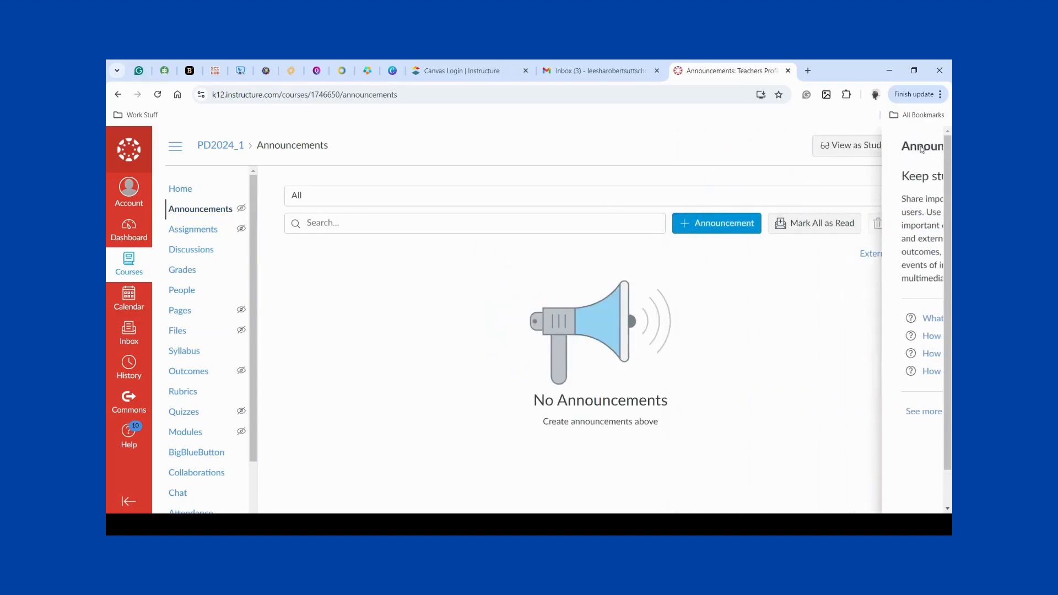
Step: View the course's Assignments and Discussions pages, dismissing the introductory help on each
left_click(191, 230)
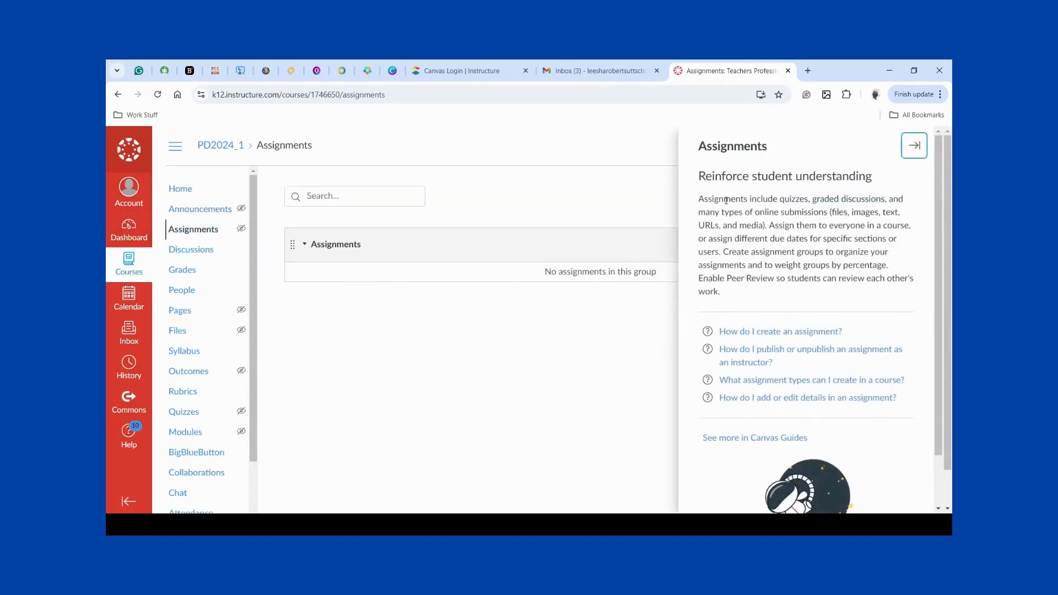
left_click(914, 146)
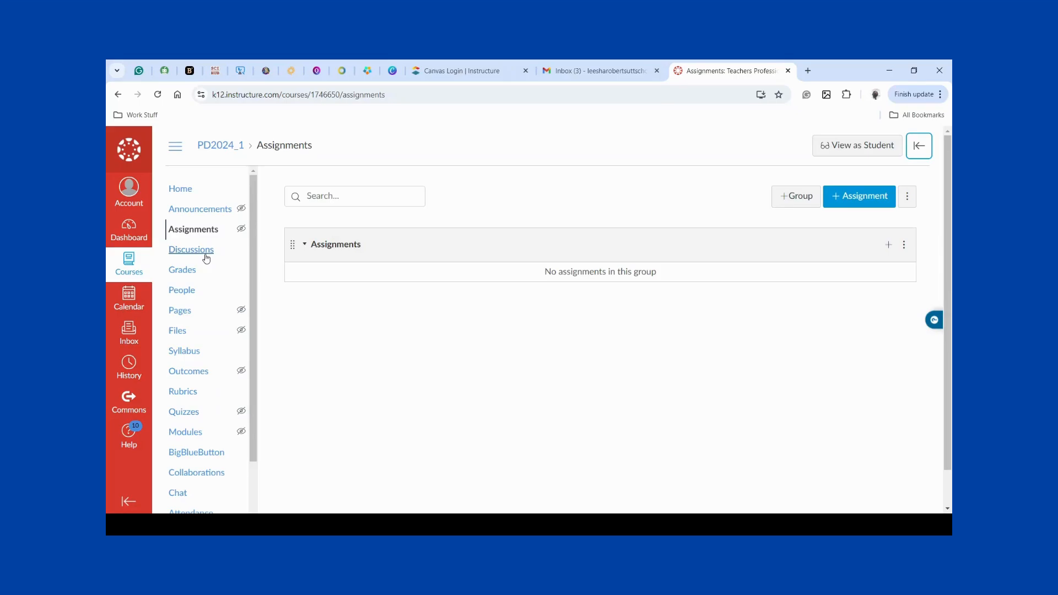
left_click(205, 256)
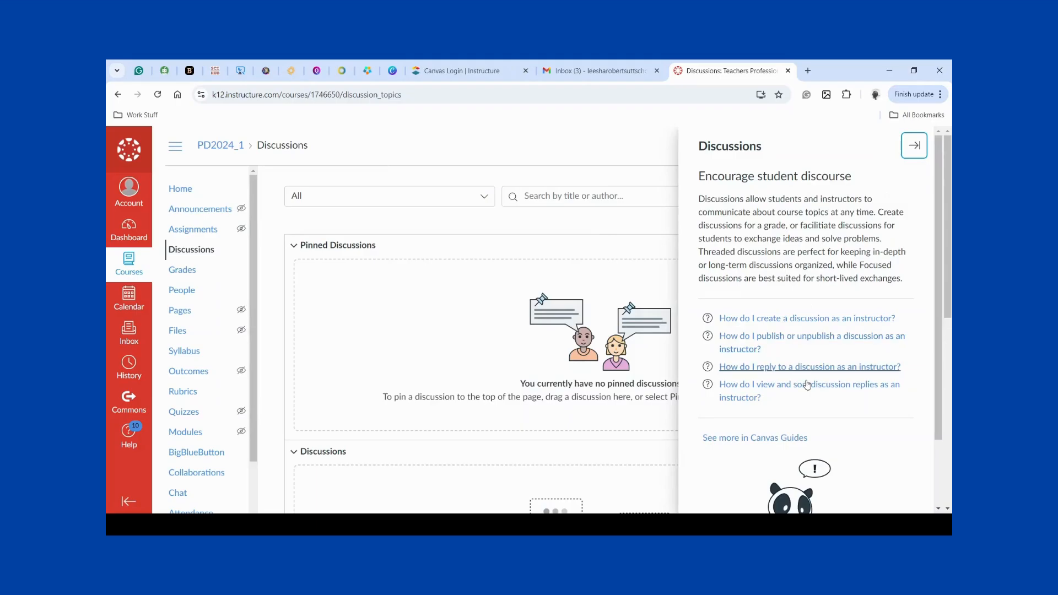
left_click(914, 146)
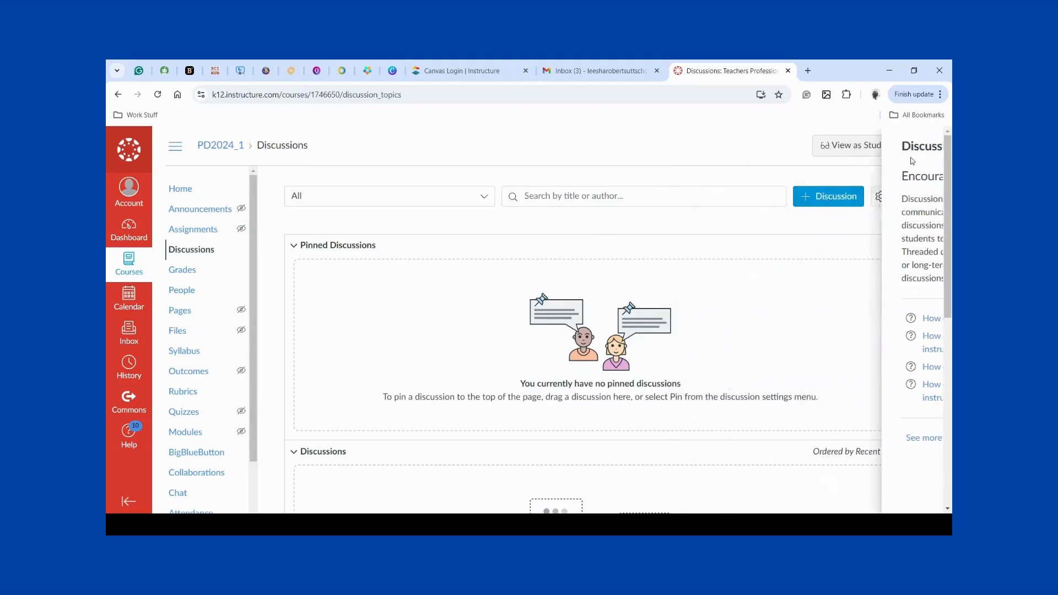
Step: Open the form for a new discussion, look through its options and access settings, and cancel without creating it
left_click(817, 199)
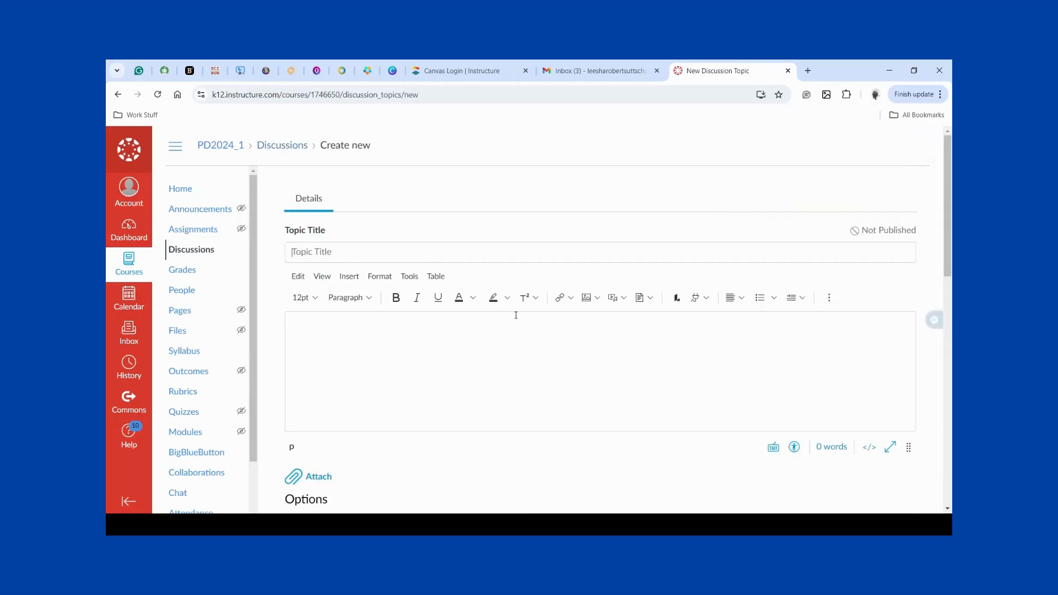
scroll(654, 496, "down", 7)
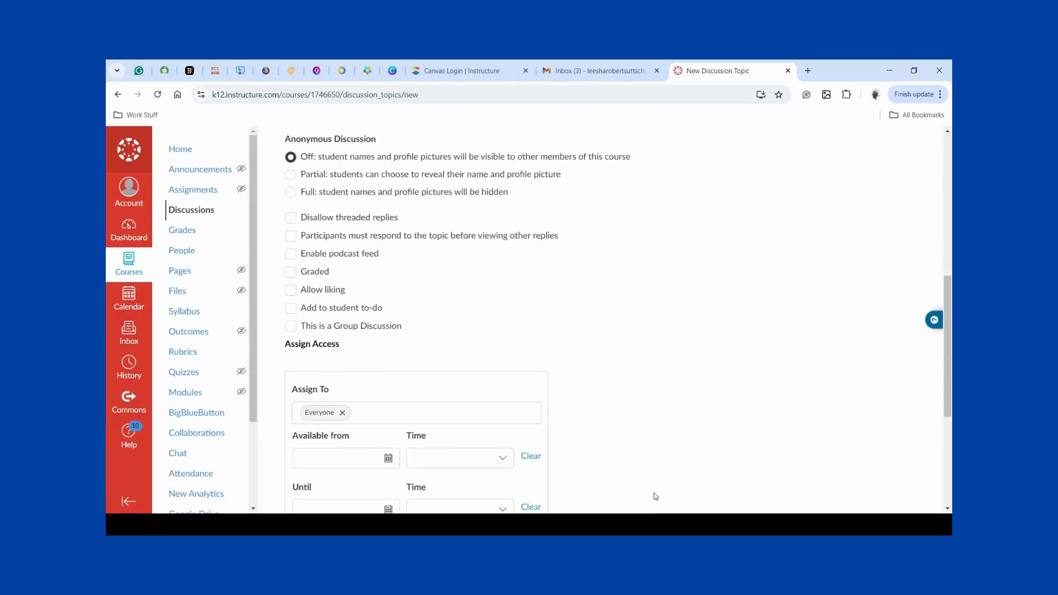
scroll(640, 508, "down", 4)
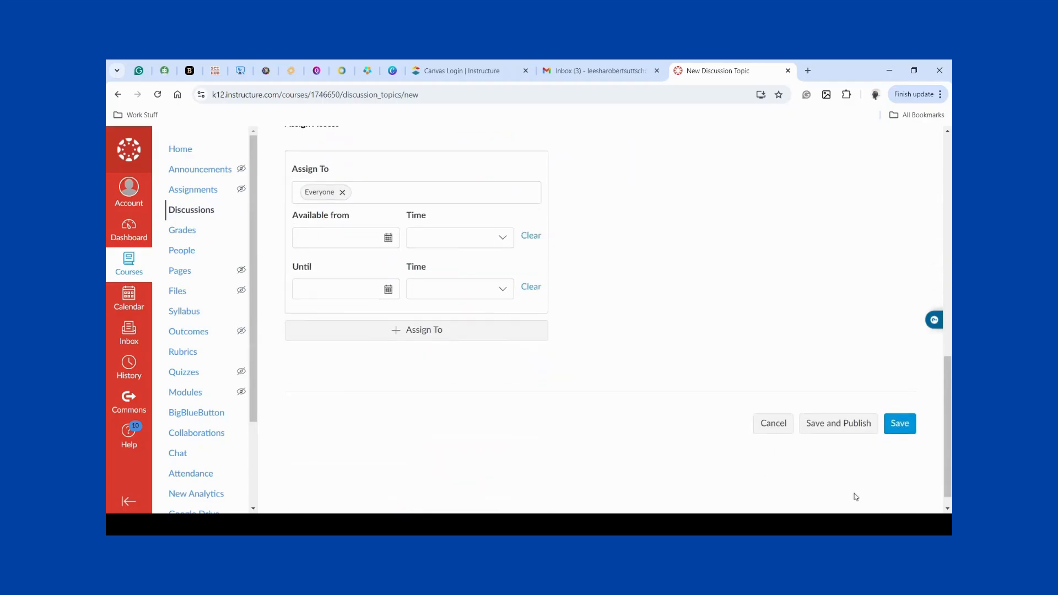
left_click(773, 424)
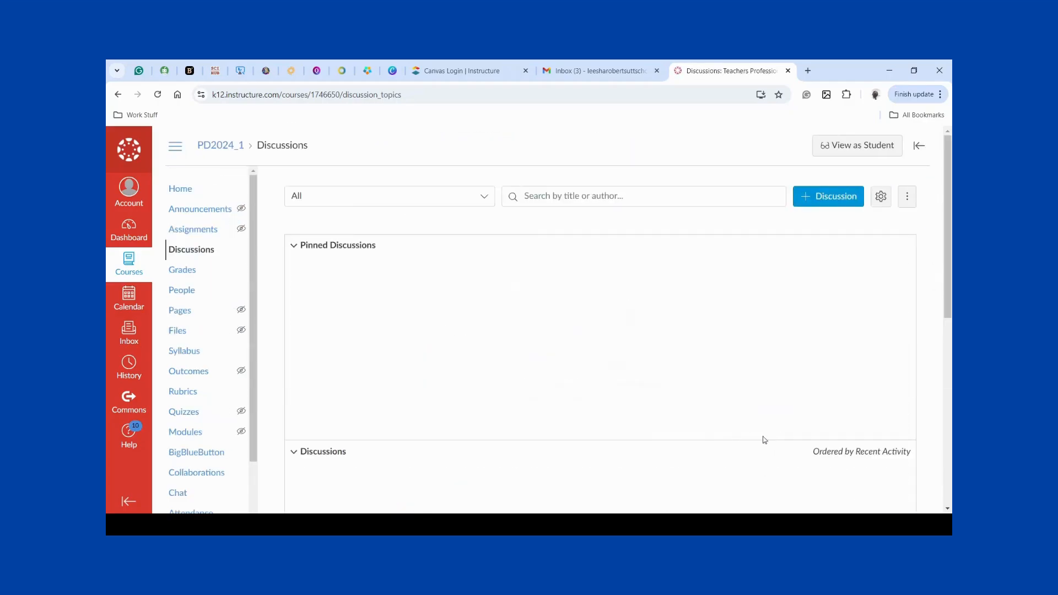
Step: View the course's Grades page, dismissing its introductory help, and return to the PD2024_1 home page
left_click(186, 273)
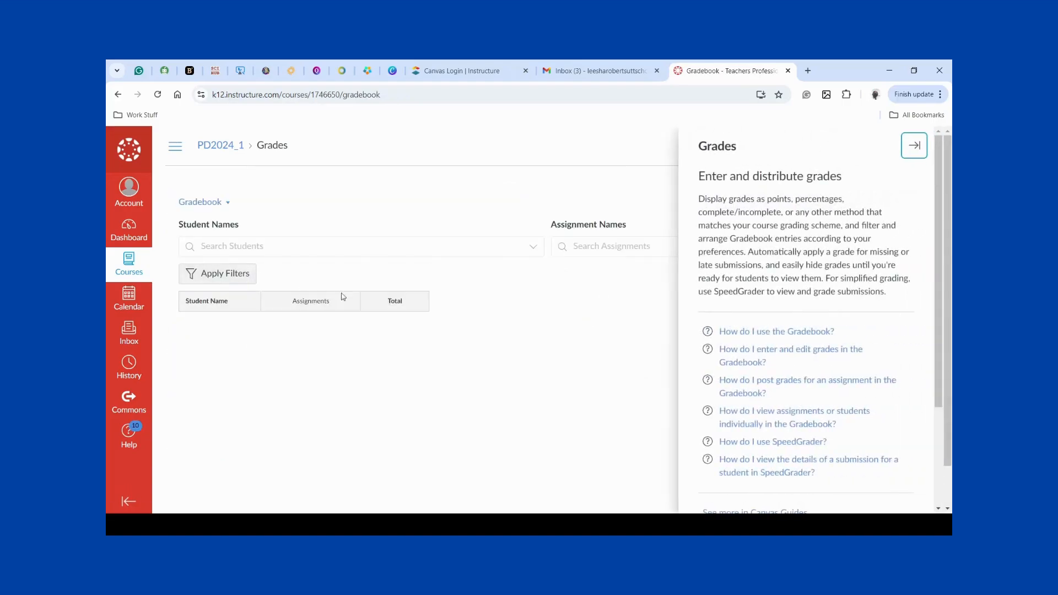
left_click(914, 145)
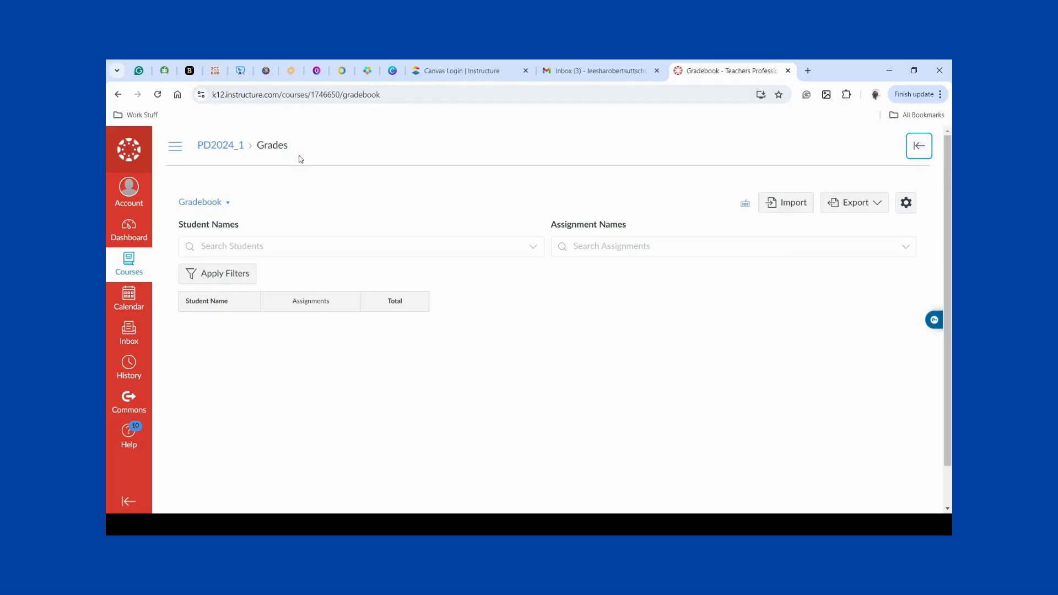
left_click(227, 148)
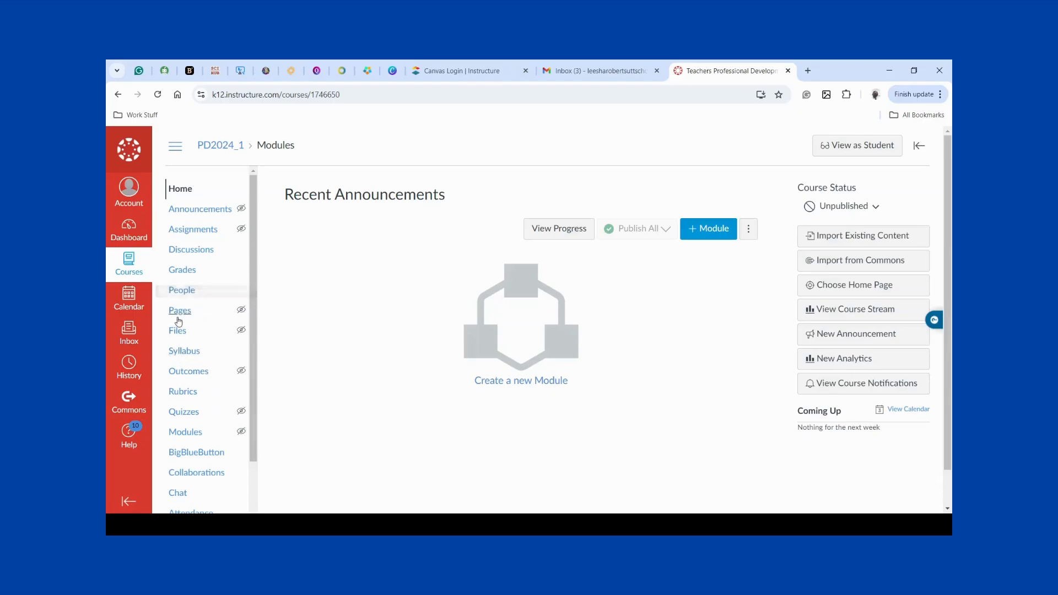
Step: View the course's Syllabus page and its Pages list
left_click(182, 353)
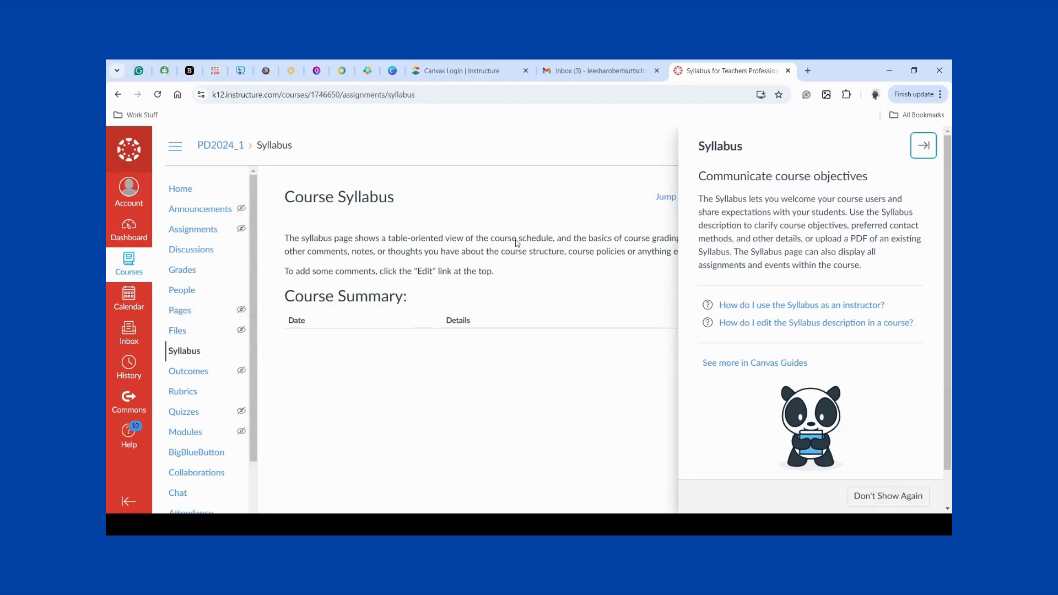
left_click(180, 312)
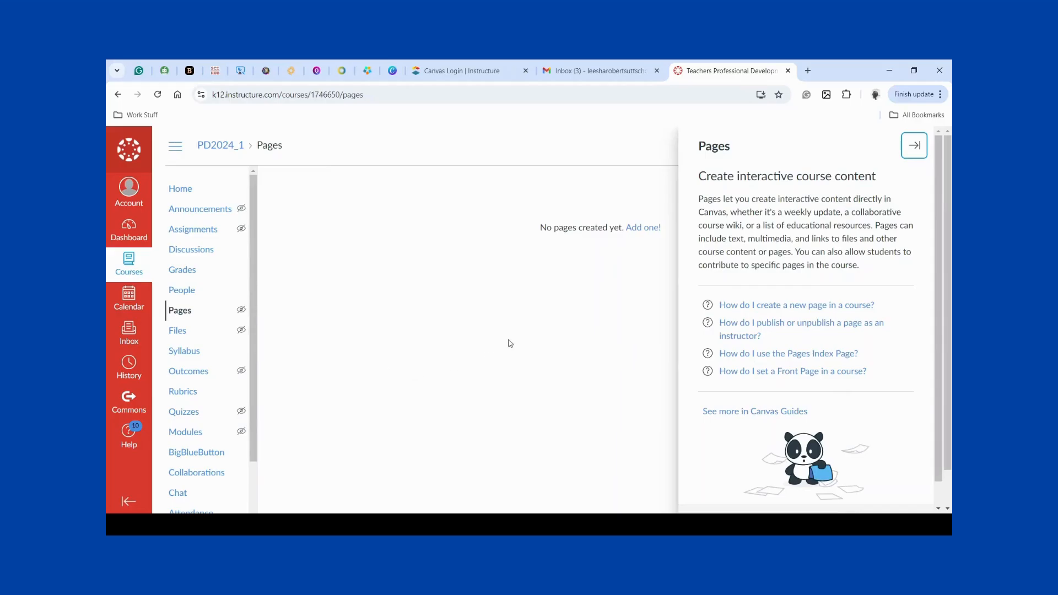
Step: View the course's Modules page, dismissing its introductory help, and look over the remaining course navigation links down to Settings
scroll(524, 327, "down", 1)
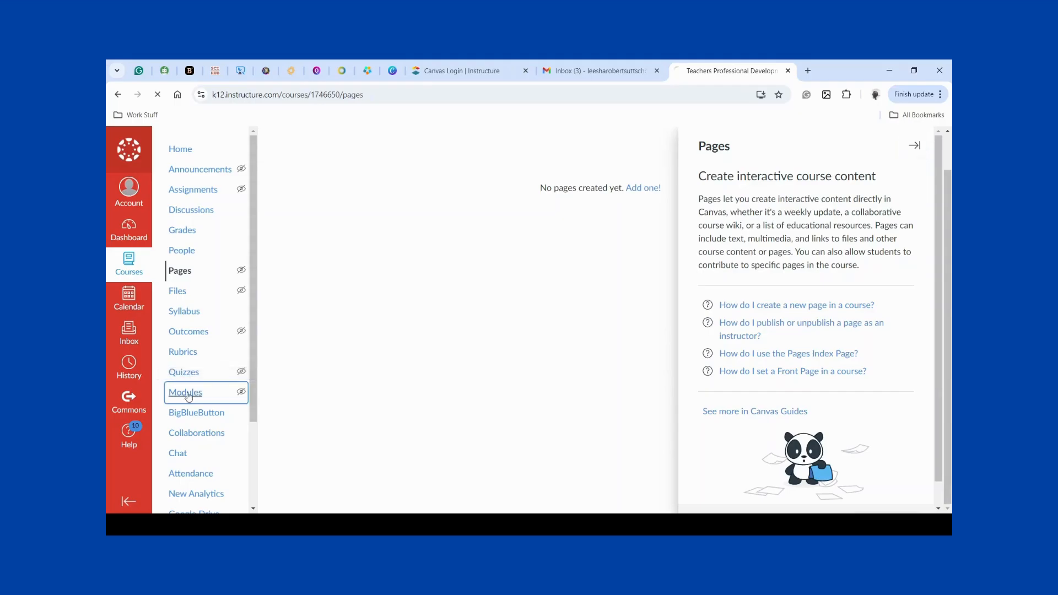
left_click(186, 393)
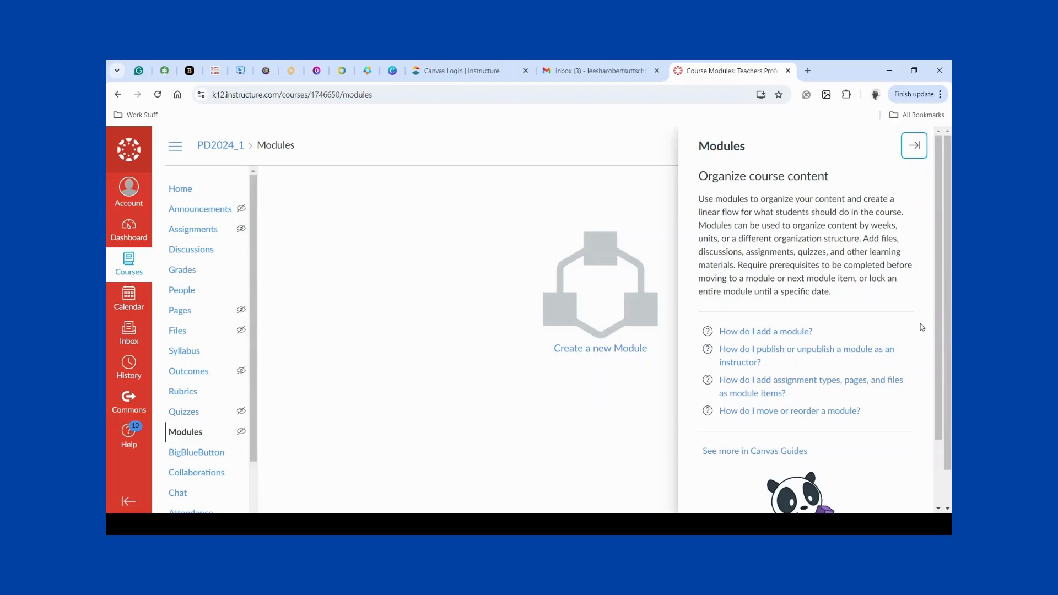
left_click(913, 147)
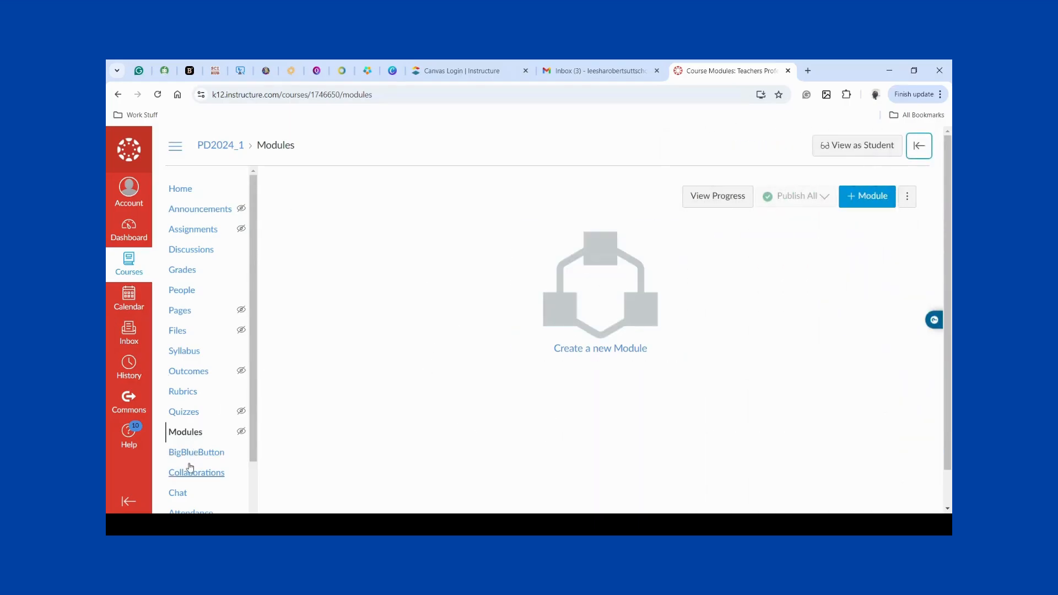
scroll(189, 465, "down", 3)
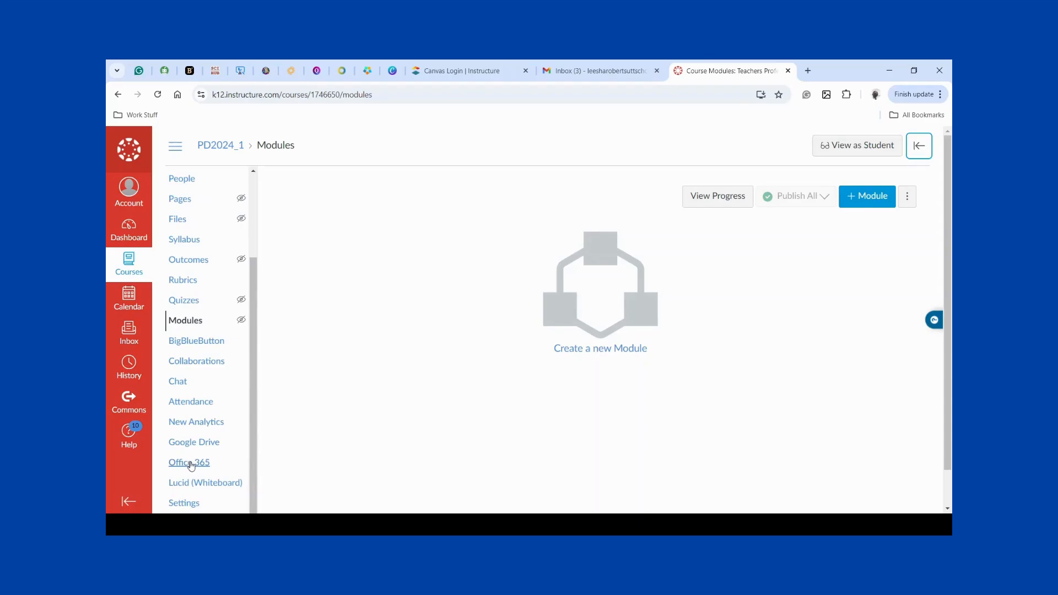